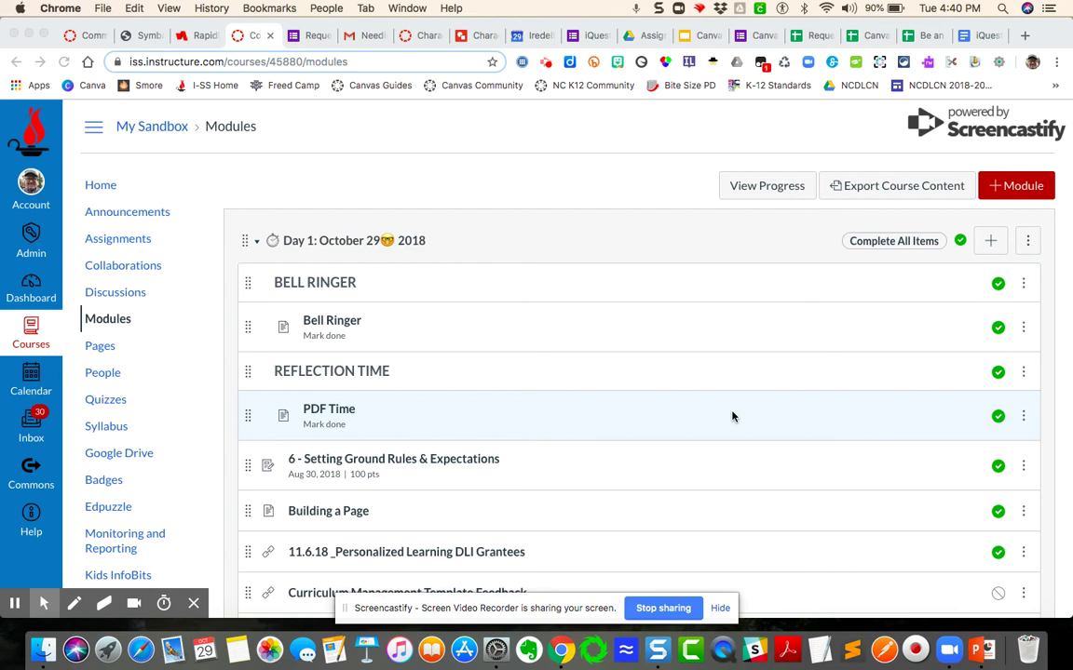
Switch to the 'Character Traits - Google Drawings' tab to view the empty organizer.
{"action": "left_click", "coordinate": [482, 37]}
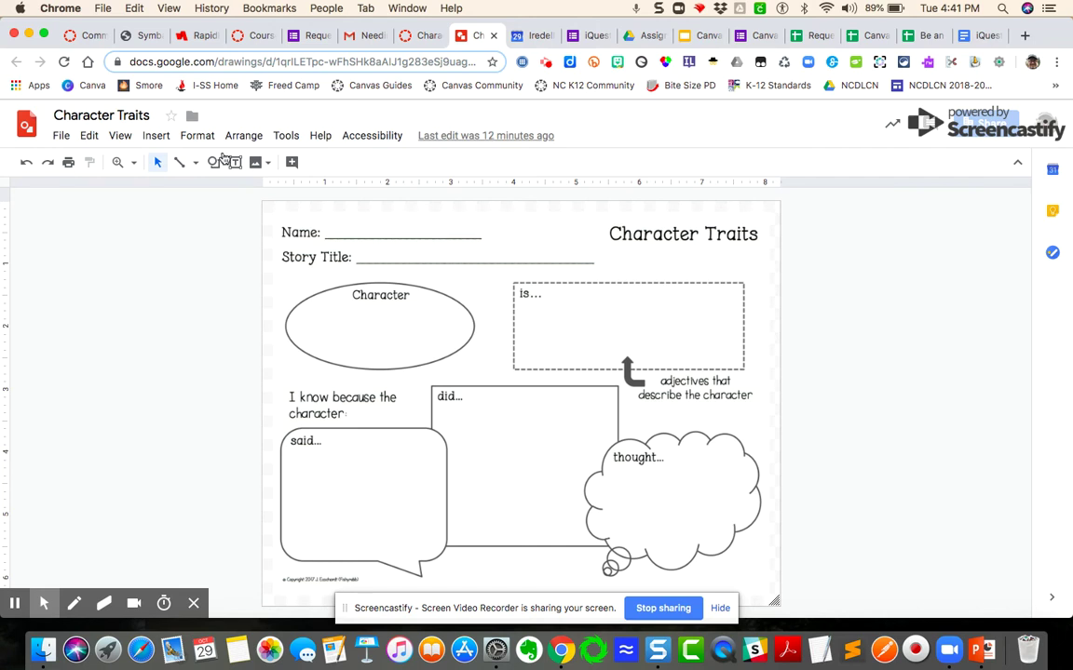
Return to the My Sandbox course's Modules page in Canvas.
{"action": "left_click", "coordinate": [254, 38]}
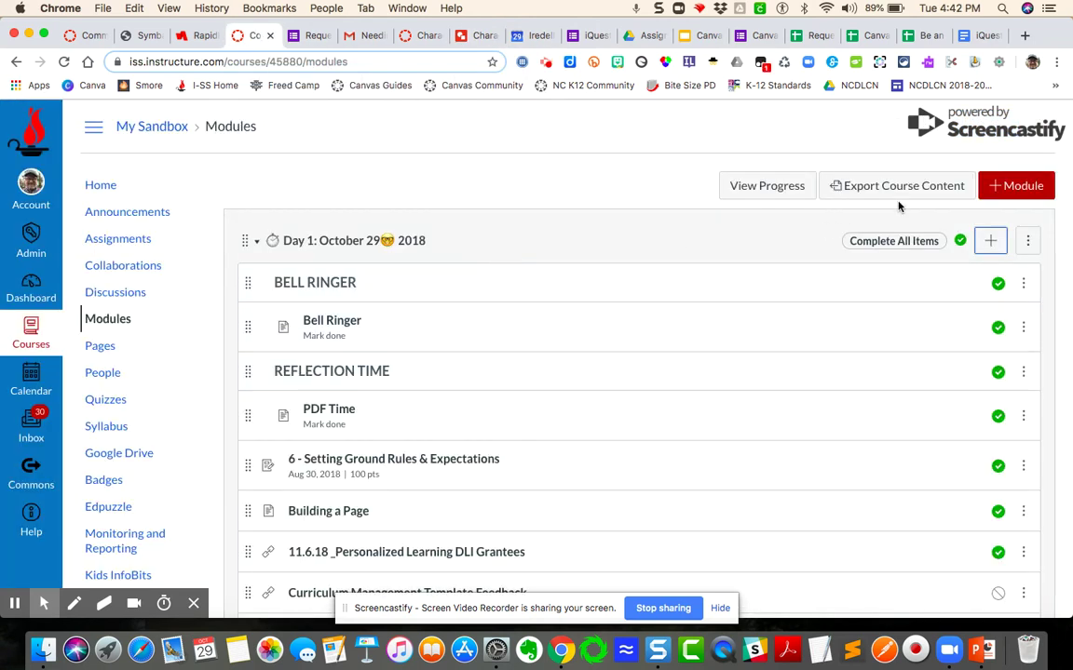
Create a new assignment item named 'Character Traits Google Drawing' in the Day 1 module.
{"action": "left_click", "coordinate": [990, 242]}
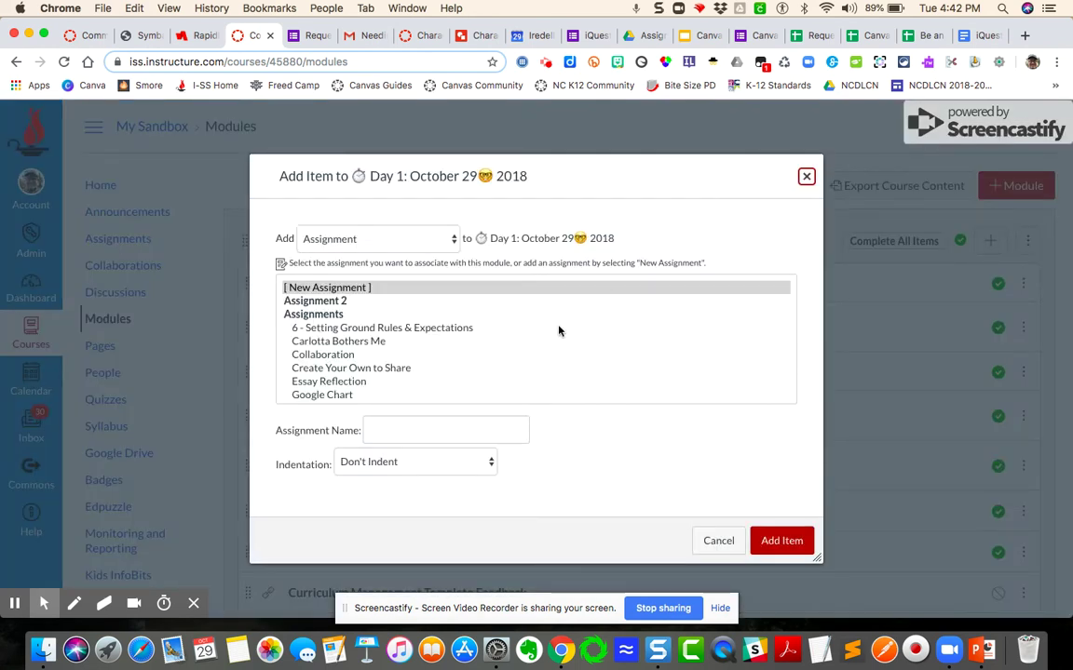
{"action": "left_click", "coordinate": [339, 290]}
{"action": "left_click", "coordinate": [398, 428]}
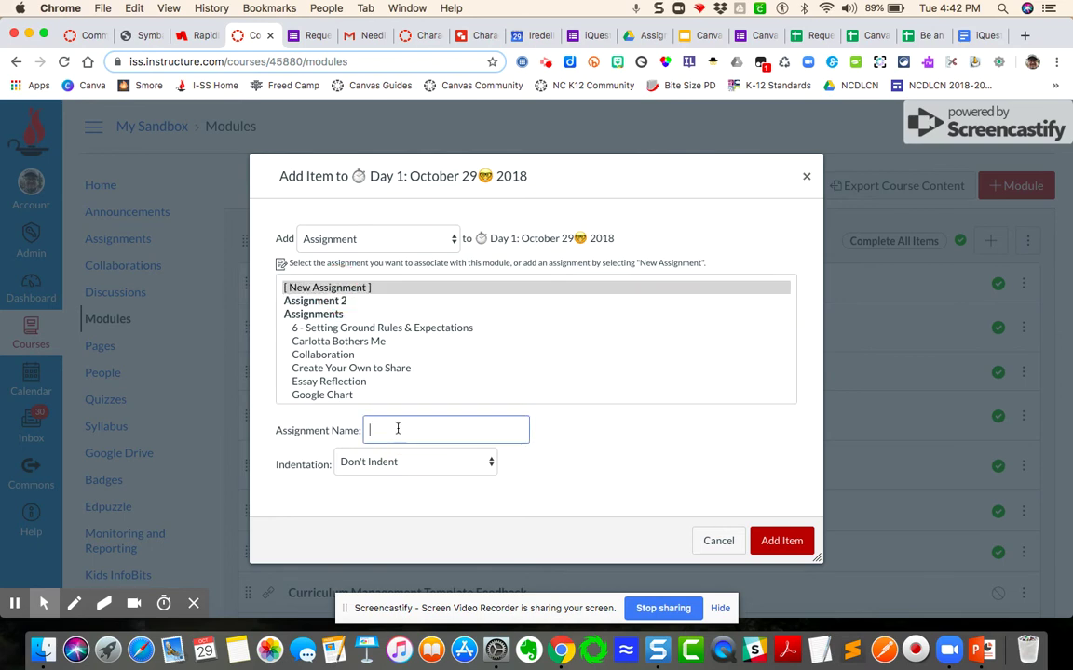
{"action": "type", "text": "Character Traits Google Drawing"}
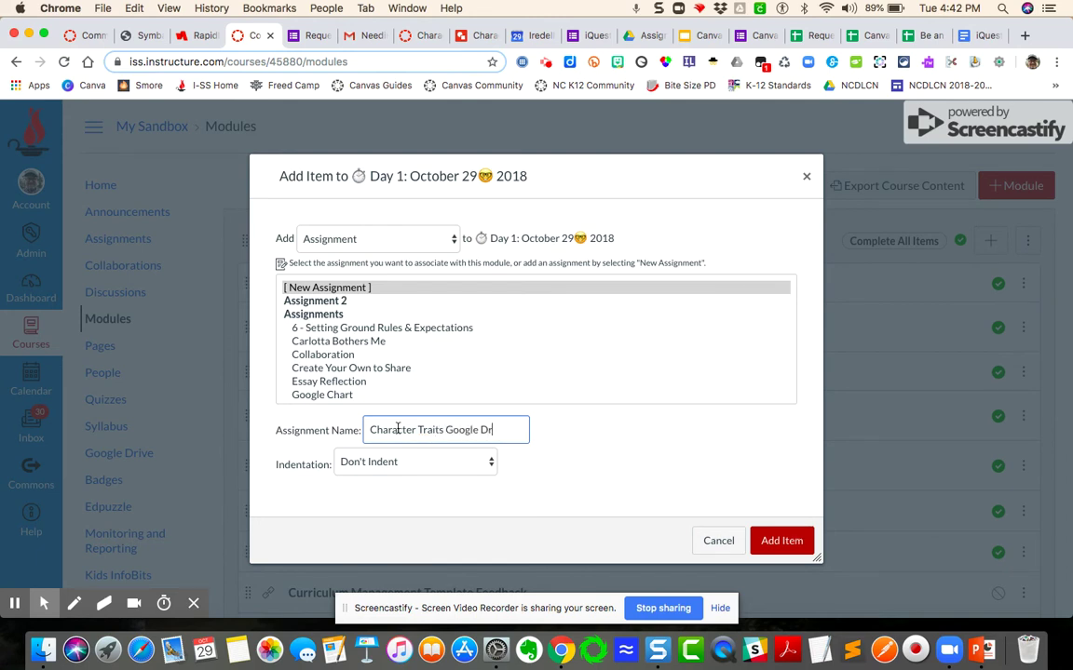
{"action": "left_click", "coordinate": [791, 544]}
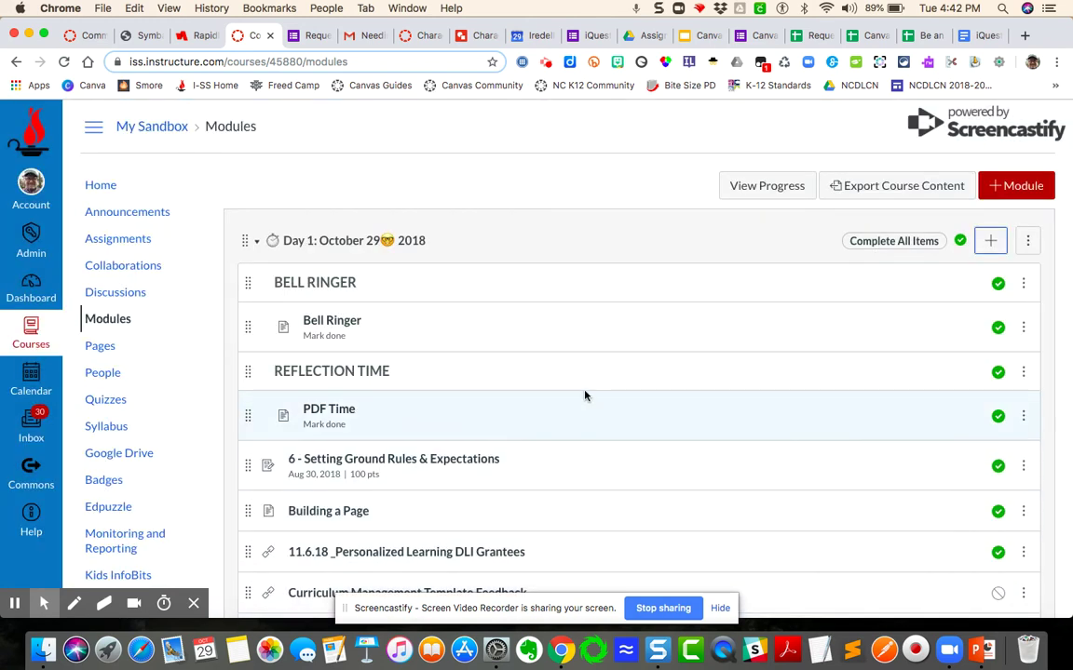
Publish the Character Traits Google Drawing item in Day 1 and open its assignment page.
{"action": "scroll", "coordinate": [591, 455], "scroll_direction": "down", "scroll_amount": 5}
{"action": "scroll", "coordinate": [592, 456], "scroll_direction": "down", "scroll_amount": 1}
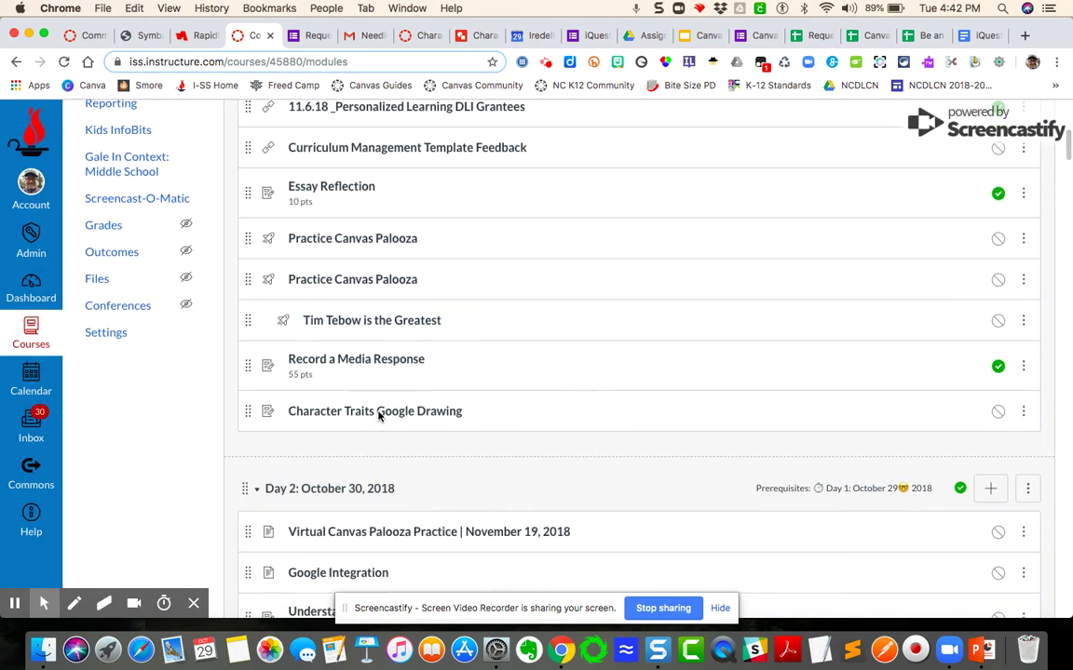
{"action": "left_click", "coordinate": [996, 412]}
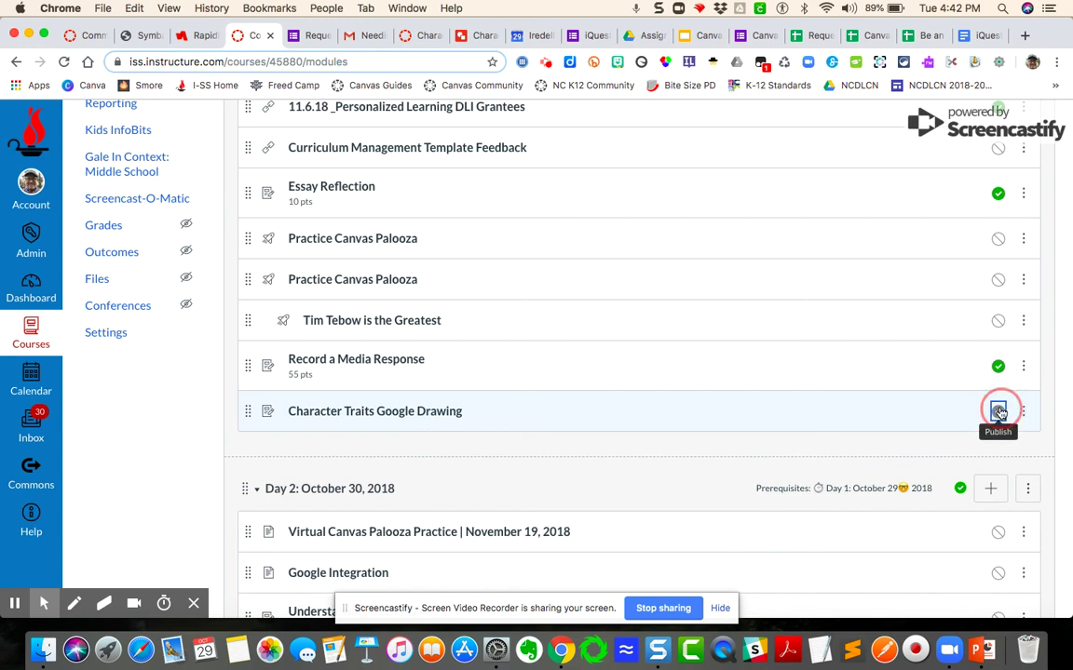
{"action": "left_click", "coordinate": [391, 413]}
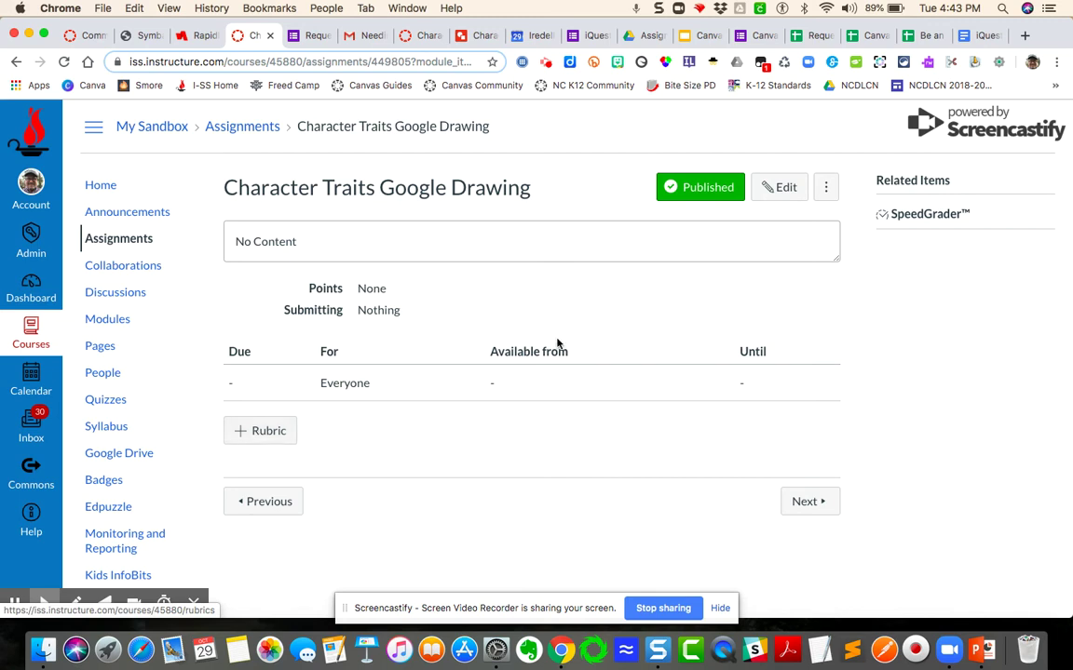
Edit the assignment and write 'After reading the story, complete the following graphic organizer.'.
{"action": "left_click", "coordinate": [784, 188]}
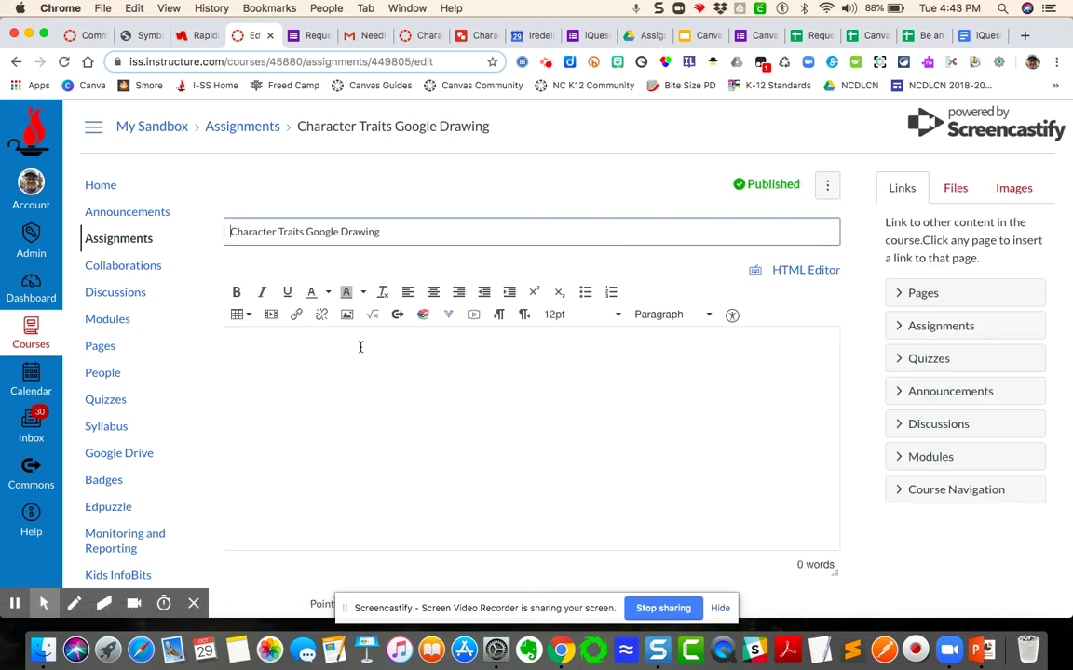
{"action": "left_click", "coordinate": [360, 347]}
{"action": "type", "text": "After read"}
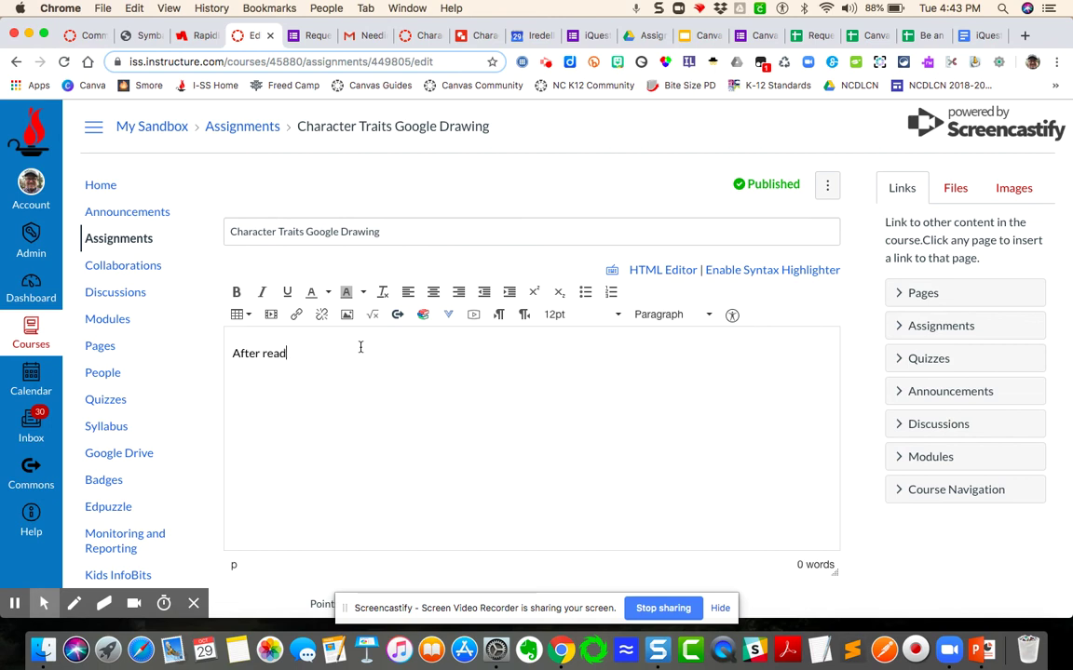
{"action": "type", "text": "ing the story, complete the following graphic org"}
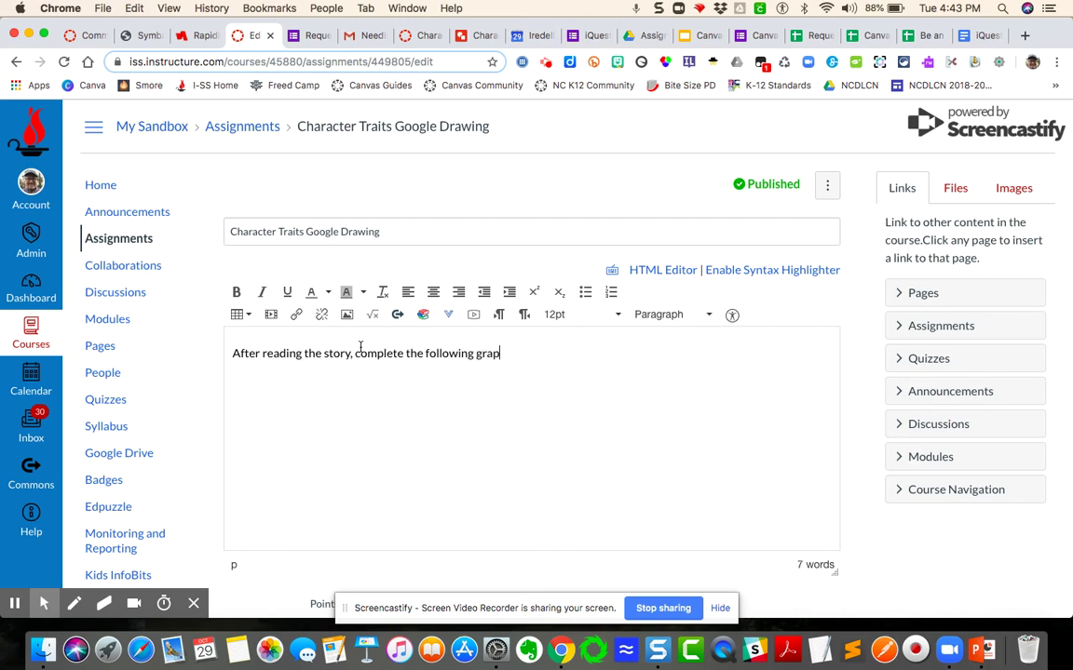
{"action": "key", "text": "BackSpace"}
{"action": "key", "text": "BackSpace"}
{"action": "key", "text": "BackSpace"}
{"action": "type", "text": "organizer."}
Add directions: a copy goes into your Google Drive; complete it there, then return to this page.
{"action": "key", "text": "Return"}
{"action": "key", "text": "Return"}
{"action": "type", "text": "This"}
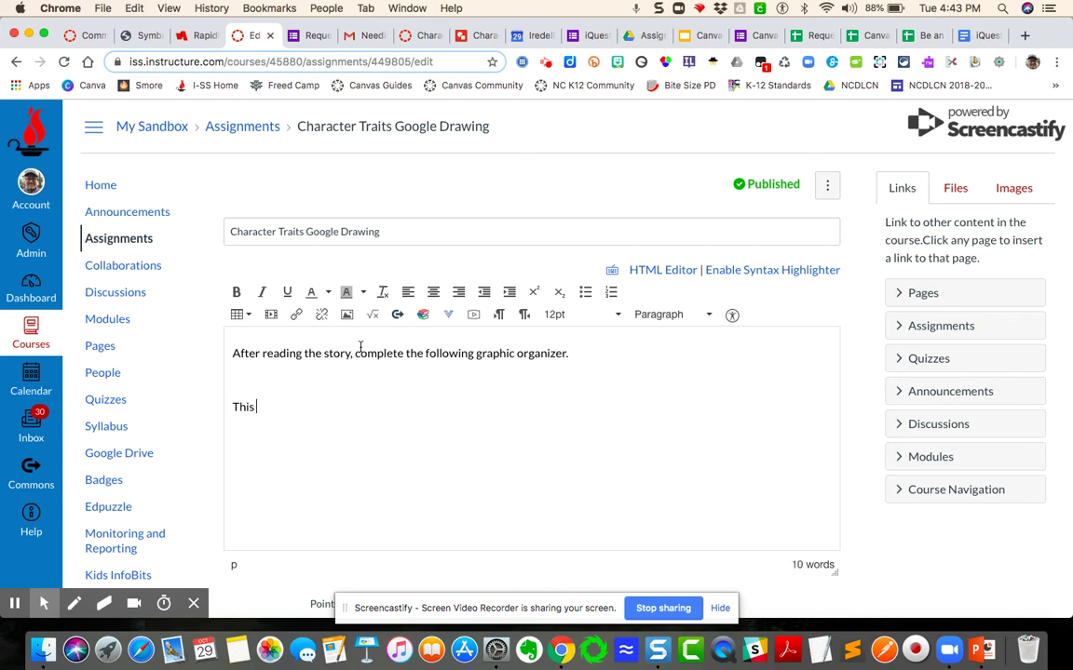
{"action": "key", "text": "BackSpace"}
{"action": "key", "text": "BackSpace"}
{"action": "key", "text": "BackSpace"}
{"action": "key", "text": "BackSpace"}
{"action": "key", "text": "BackSpace"}
{"action": "type", "text": "This Google Drawing will"}
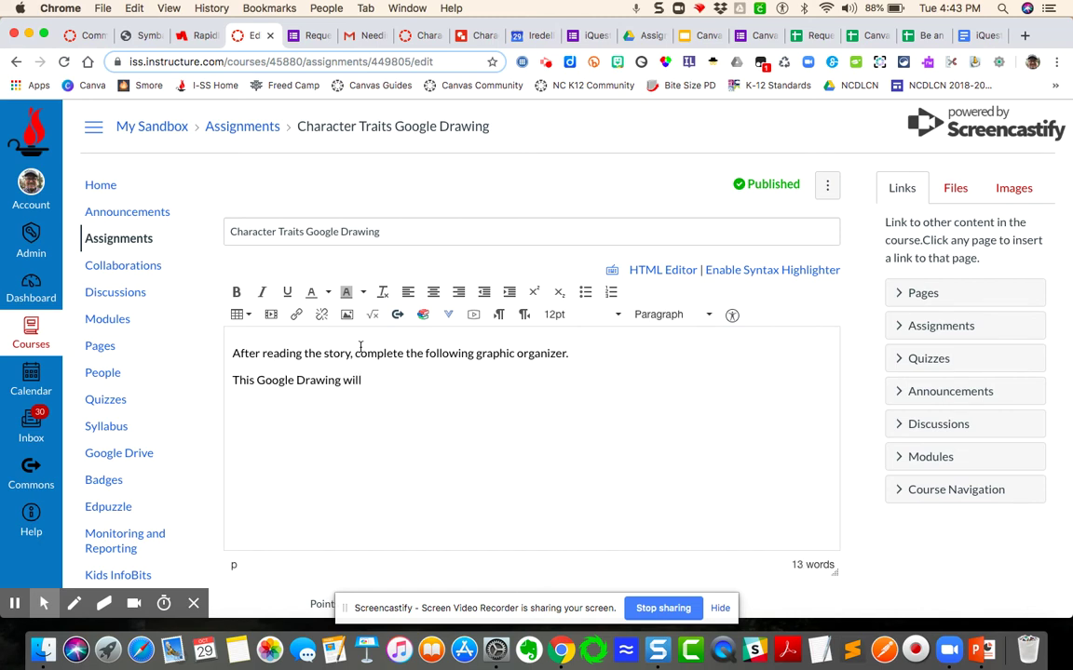
{"action": "left_click", "coordinate": [258, 380]}
{"action": "key", "text": "BackSpace"}
{"action": "key", "text": "BackSpace"}
{"action": "key", "text": "BackSpace"}
{"action": "key", "text": "BackSpace"}
{"action": "key", "text": "BackSpace"}
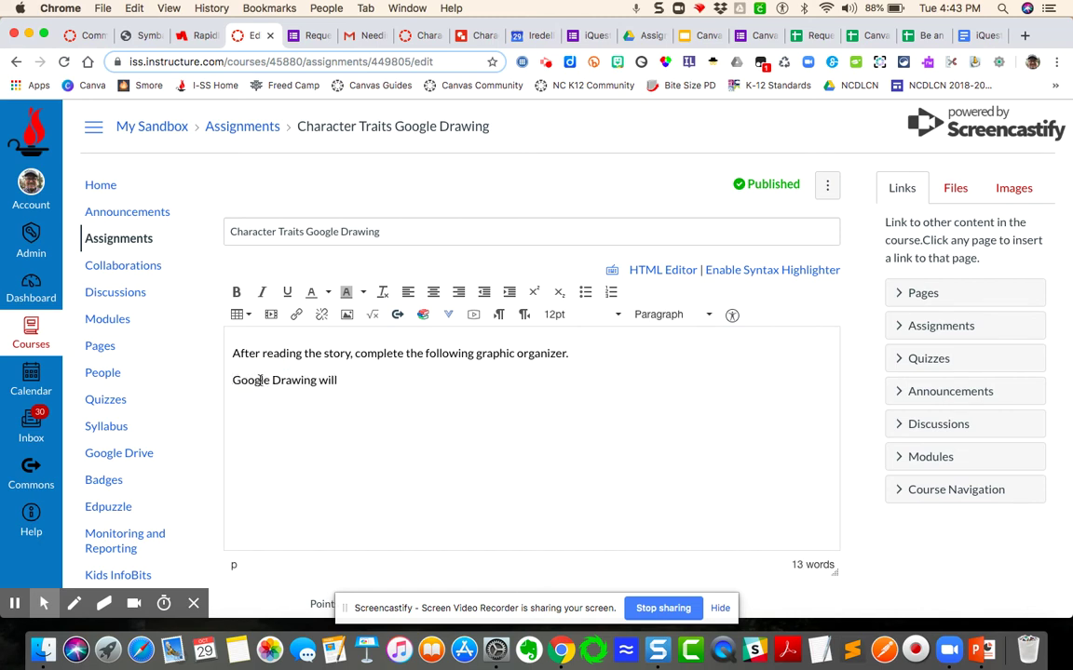
{"action": "type", "text": "A copy "}
{"action": "type", "text": "of this"}
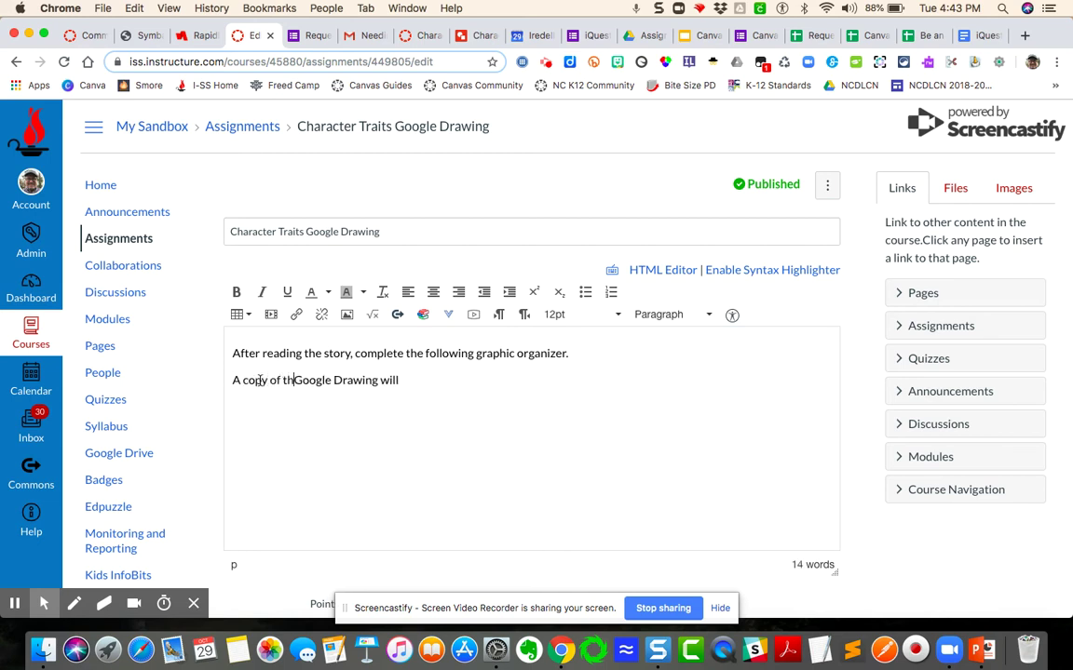
{"action": "left_click", "coordinate": [418, 379]}
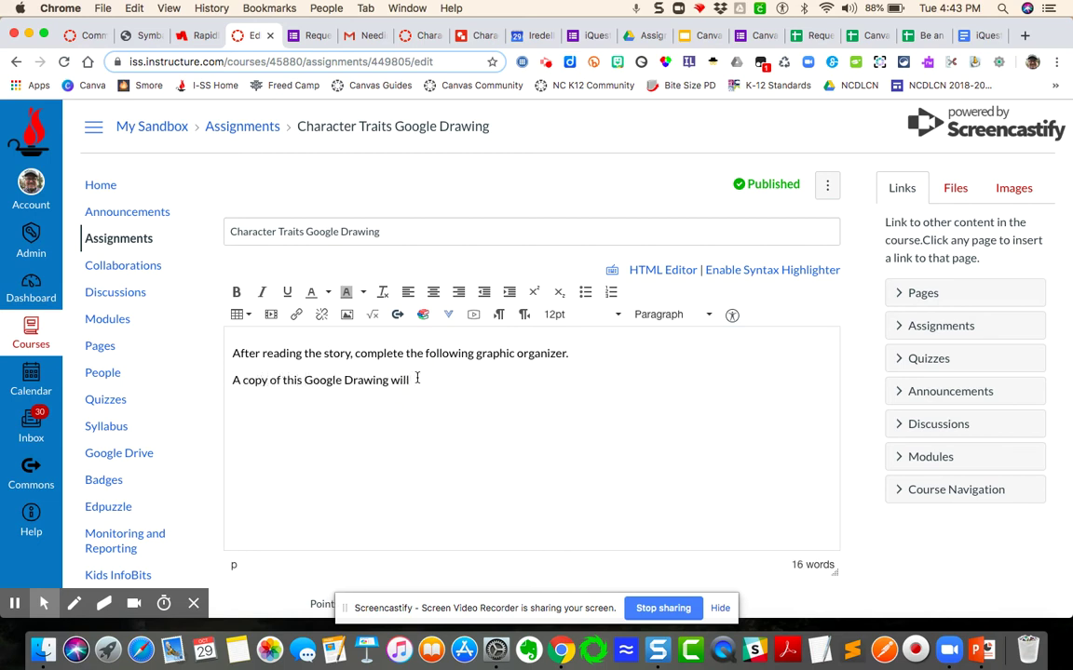
{"action": "type", "text": "be placed in your Google Drive."}
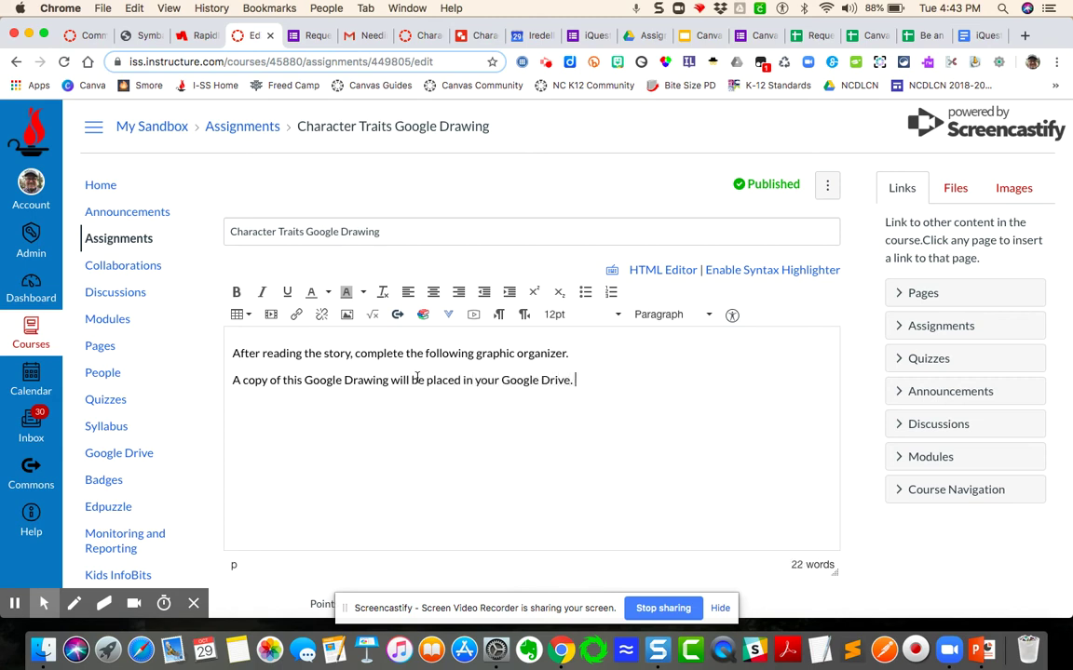
{"action": "type", "text": "Complete the assignment dire"}
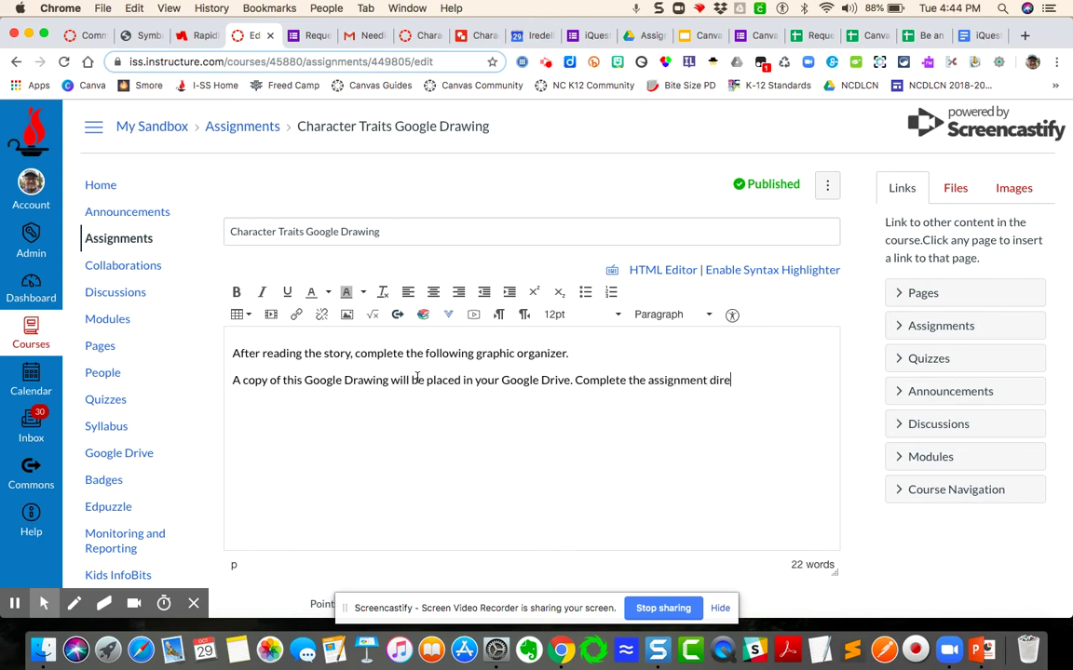
{"action": "type", "text": "ctly on the Google Drawing a"}
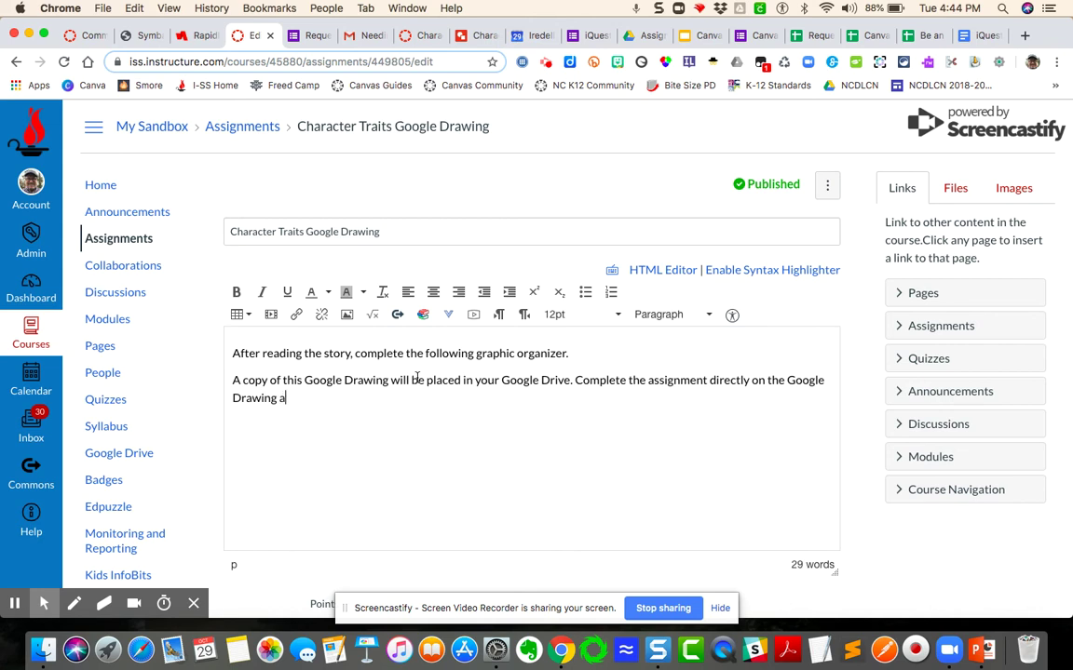
{"action": "type", "text": "nd then come t"}
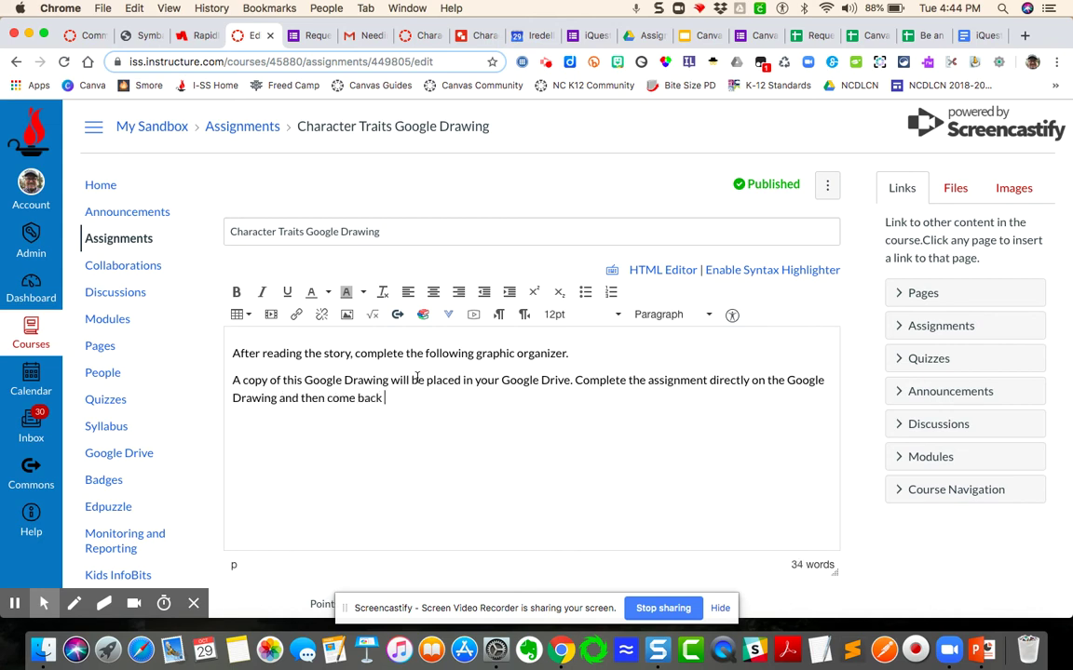
{"action": "type", "text": "ack to this b"}
{"action": "type", "text": "pag"}
{"action": "type", "text": "age"}
{"action": "type", "text": "assignme"}
{"action": "type", "text": "nt to"}
{"action": "type", "text": " hi"}
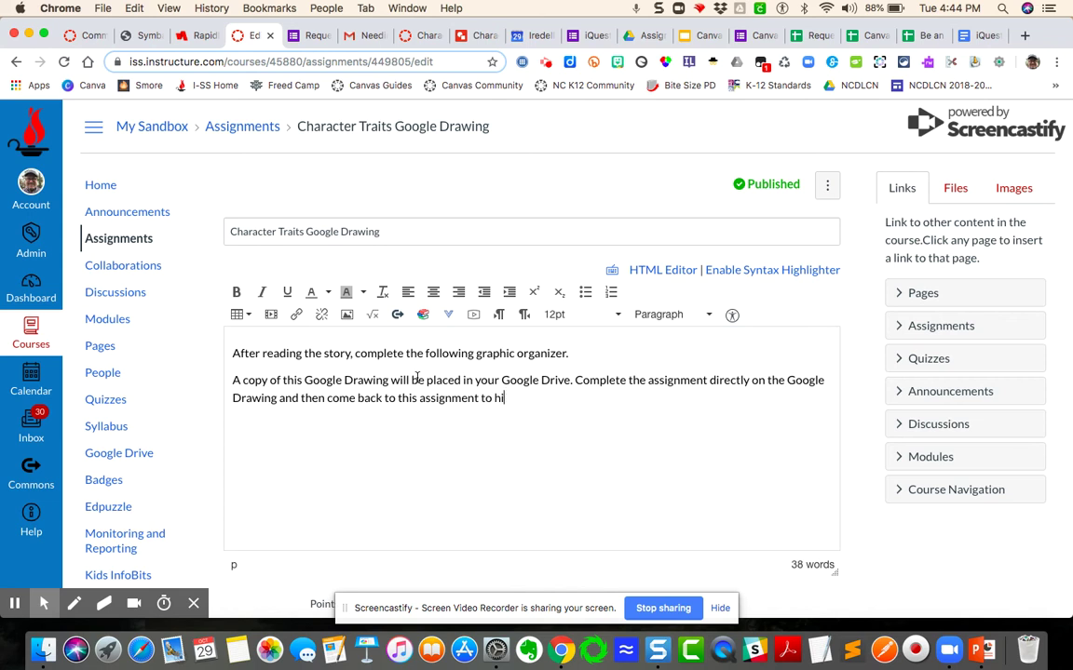
{"action": "type", "text": "t submit."}
Set the assignment to 100 points with an External Tool submission type.
{"action": "scroll", "coordinate": [483, 447], "scroll_direction": "down", "scroll_amount": 3}
{"action": "left_click", "coordinate": [427, 496]}
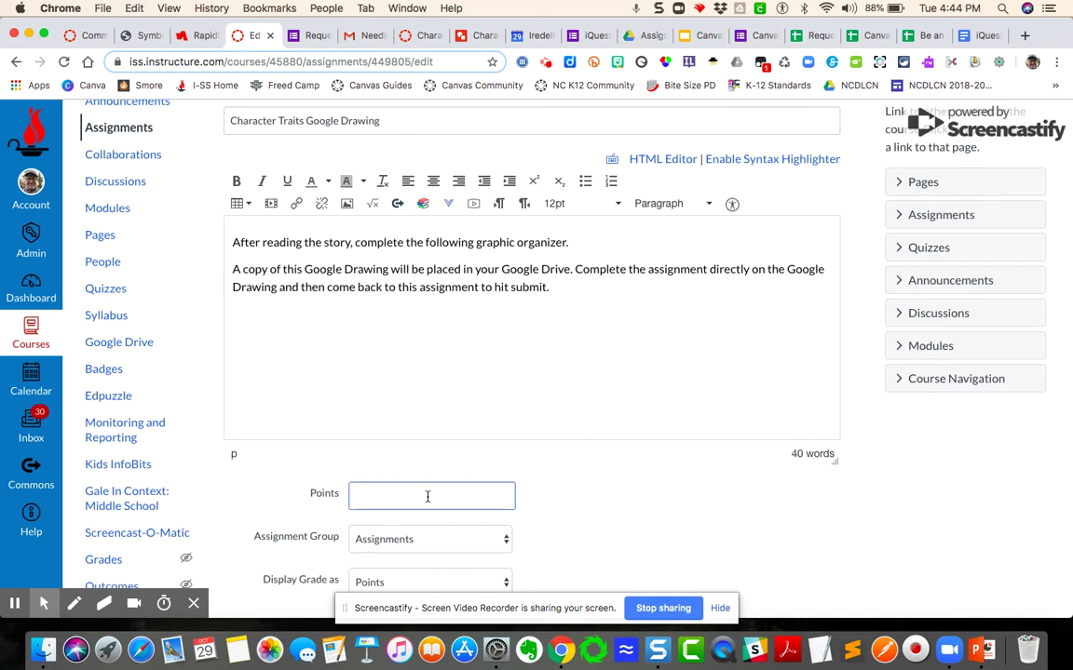
{"action": "type", "text": "100"}
{"action": "scroll", "coordinate": [498, 486], "scroll_direction": "down", "scroll_amount": 2}
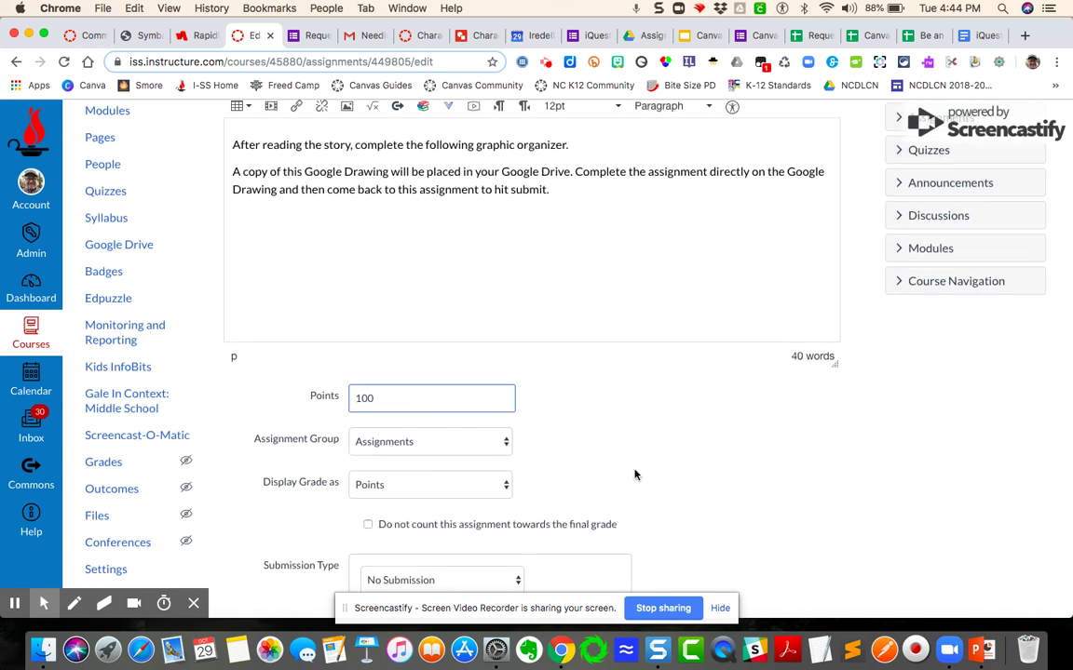
{"action": "scroll", "coordinate": [634, 474], "scroll_direction": "down", "scroll_amount": 3}
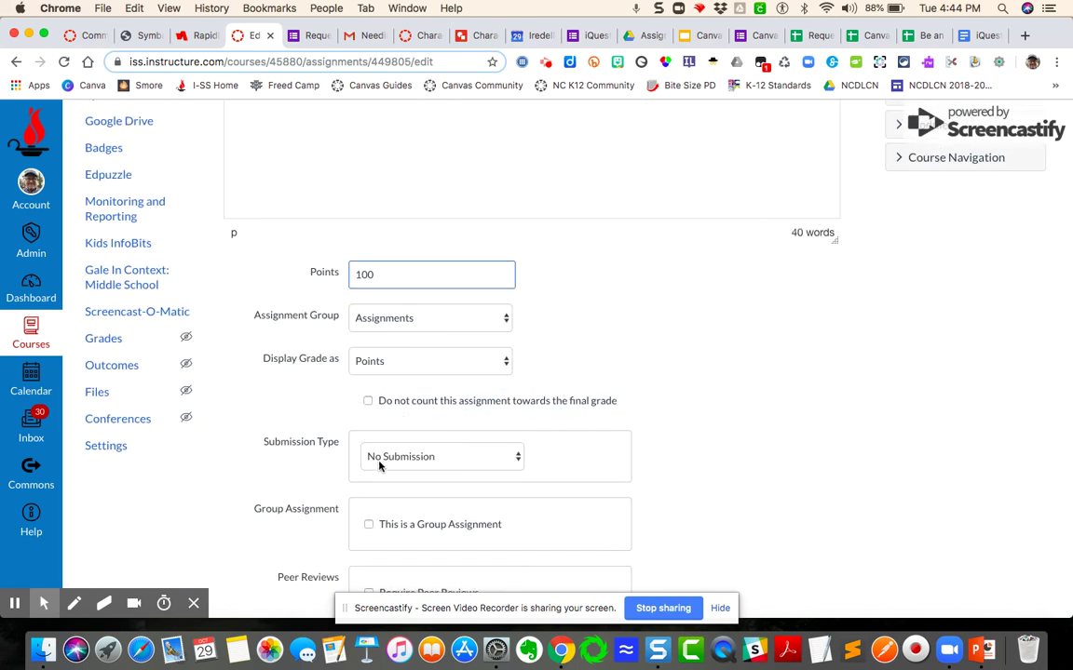
{"action": "left_click", "coordinate": [520, 457]}
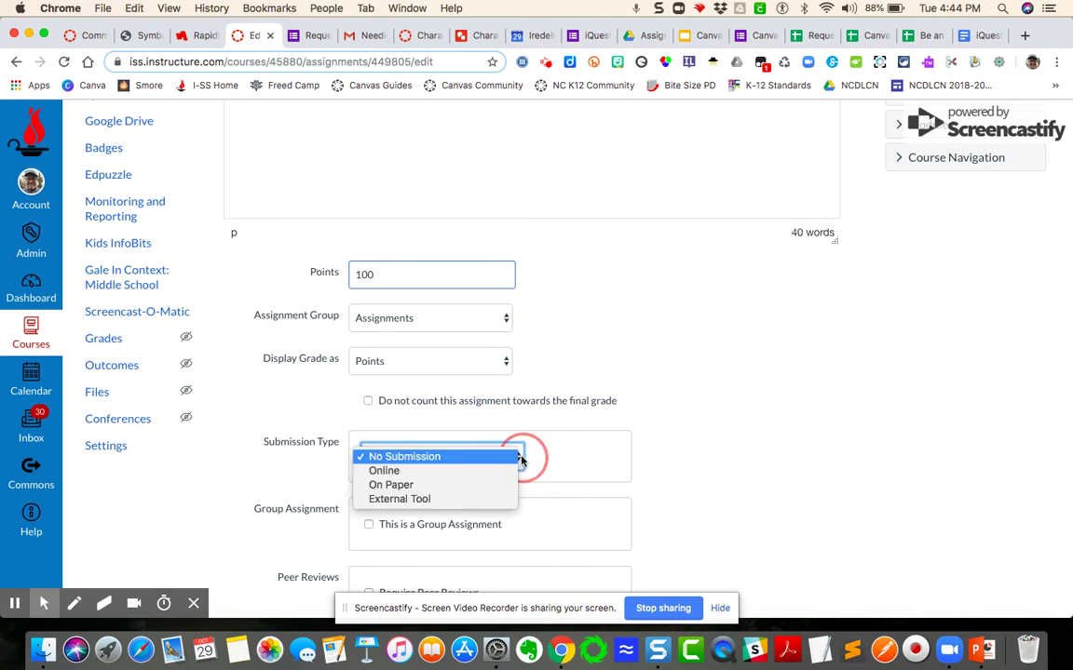
{"action": "left_click", "coordinate": [407, 500]}
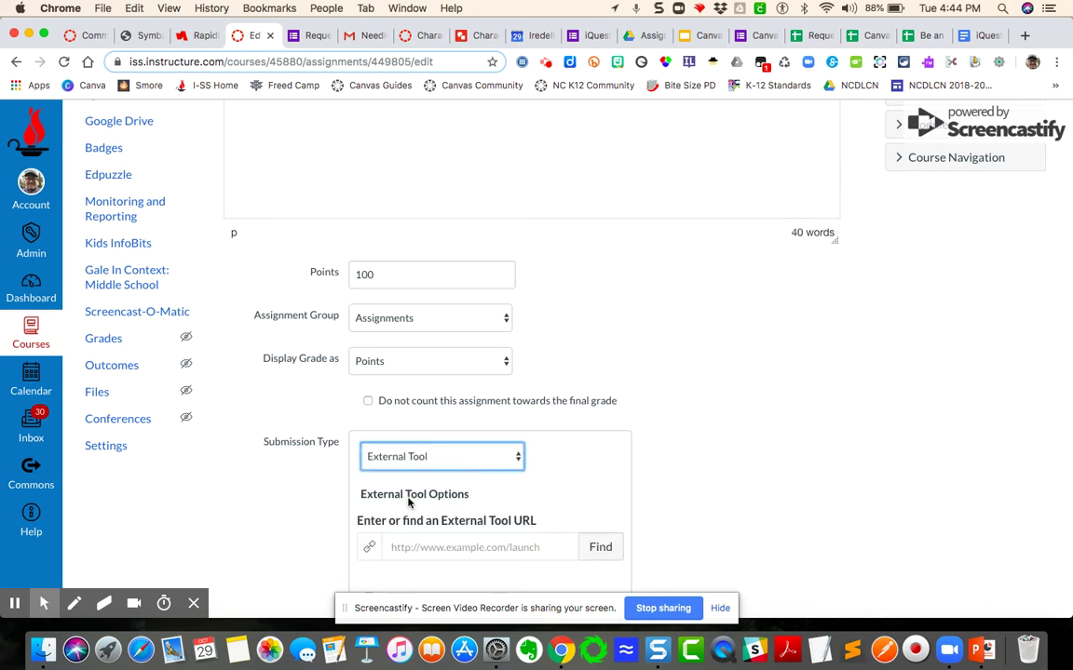
Choose the Google Docs Cloud Assignment external tool.
{"action": "left_click", "coordinate": [600, 550]}
{"action": "scroll", "coordinate": [562, 407], "scroll_direction": "down", "scroll_amount": 3}
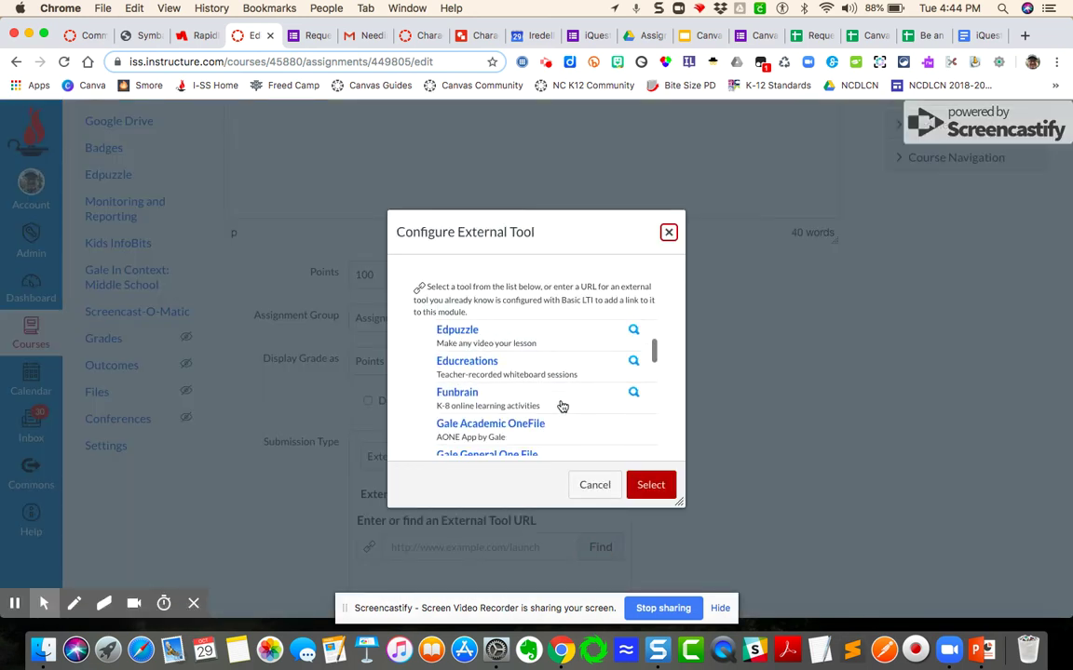
{"action": "scroll", "coordinate": [562, 407], "scroll_direction": "down", "scroll_amount": 6}
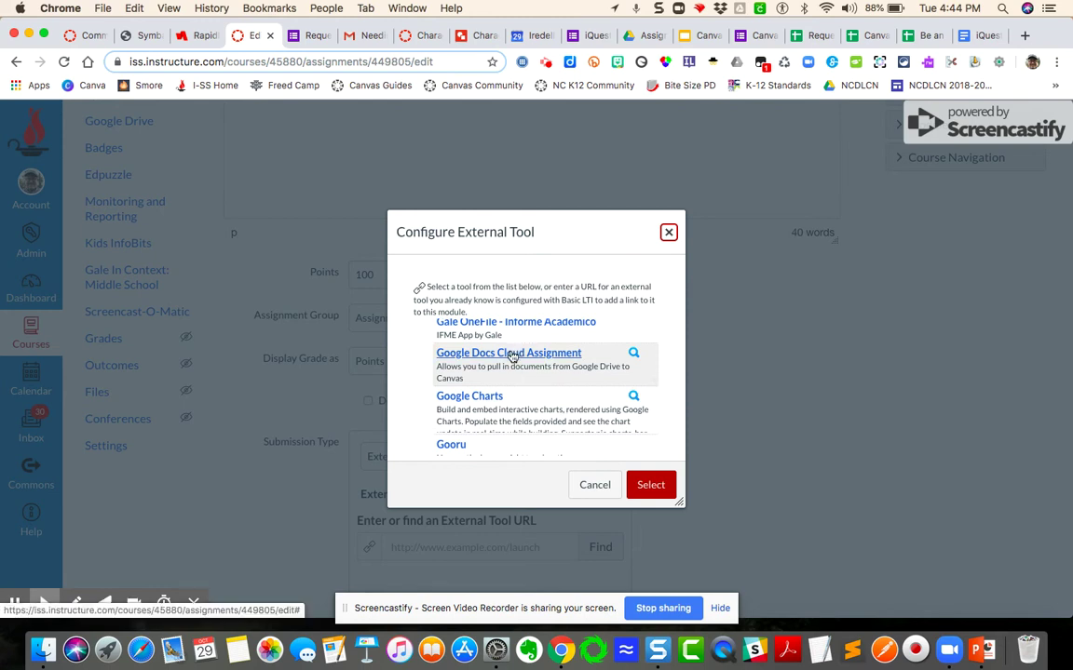
{"action": "left_click", "coordinate": [515, 356]}
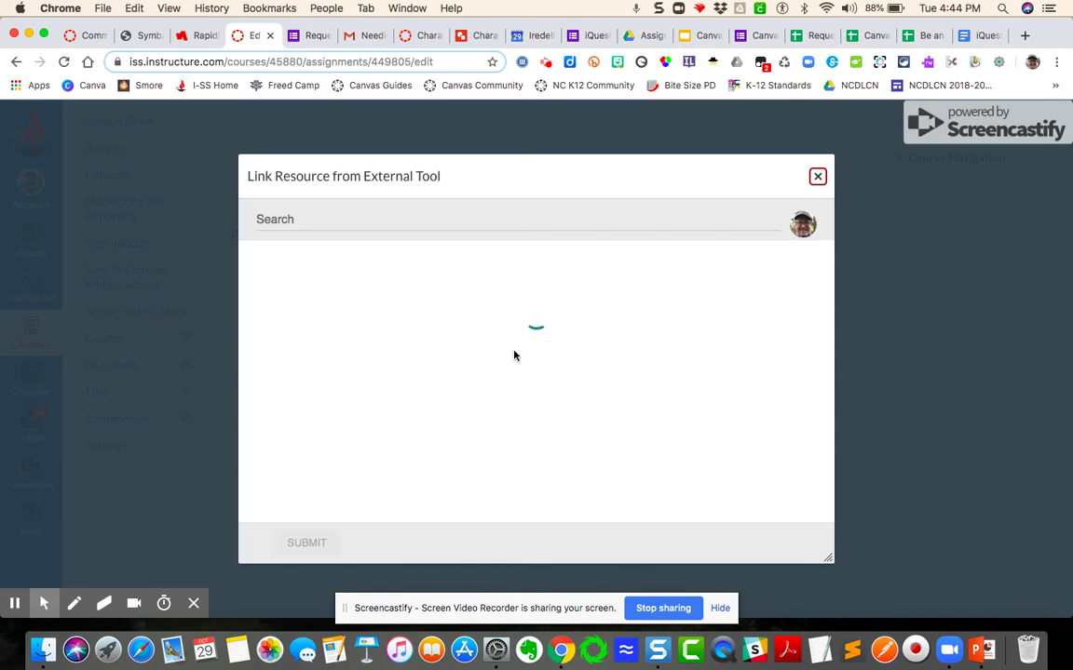
Search Drive for 'Character Traits' and link the newer Character Traits drawing as the tool URL.
{"action": "left_click", "coordinate": [371, 218]}
{"action": "type", "text": "Chara"}
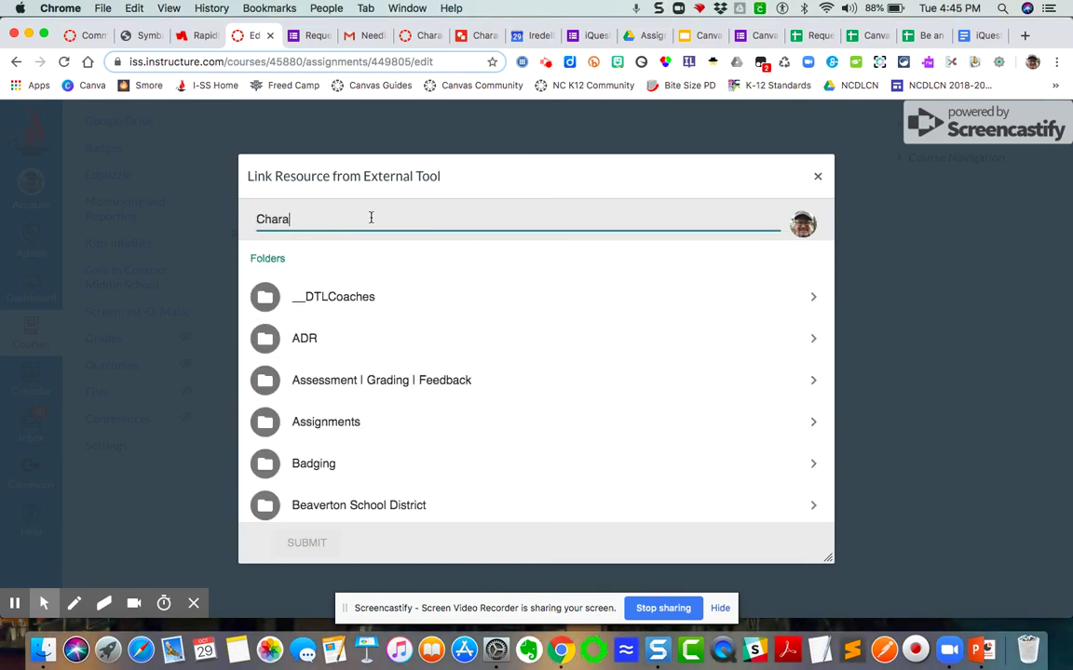
{"action": "type", "text": "cter"}
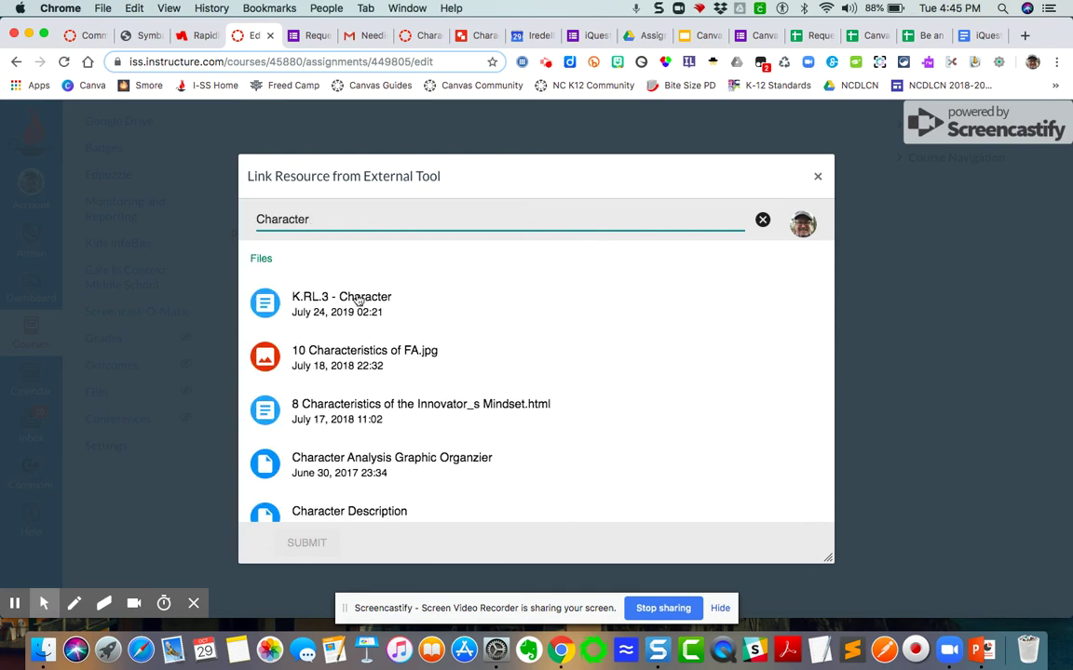
{"action": "type", "text": " Traits"}
{"action": "scroll", "coordinate": [486, 378], "scroll_direction": "down", "scroll_amount": 2}
{"action": "scroll", "coordinate": [486, 378], "scroll_direction": "up", "scroll_amount": 3}
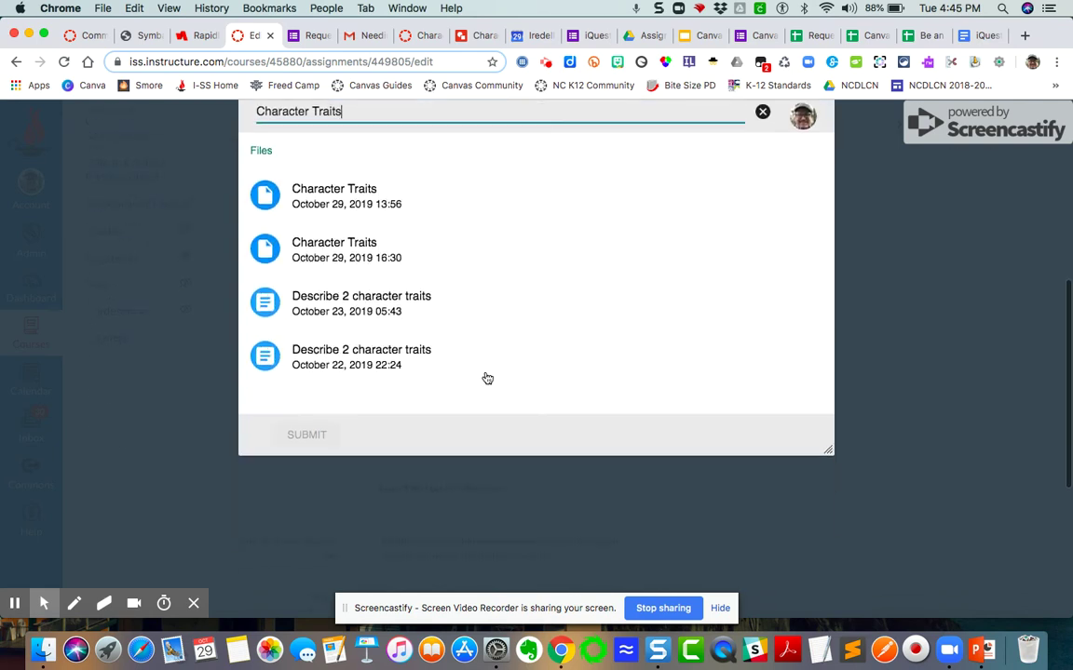
{"action": "scroll", "coordinate": [486, 378], "scroll_direction": "down", "scroll_amount": 5}
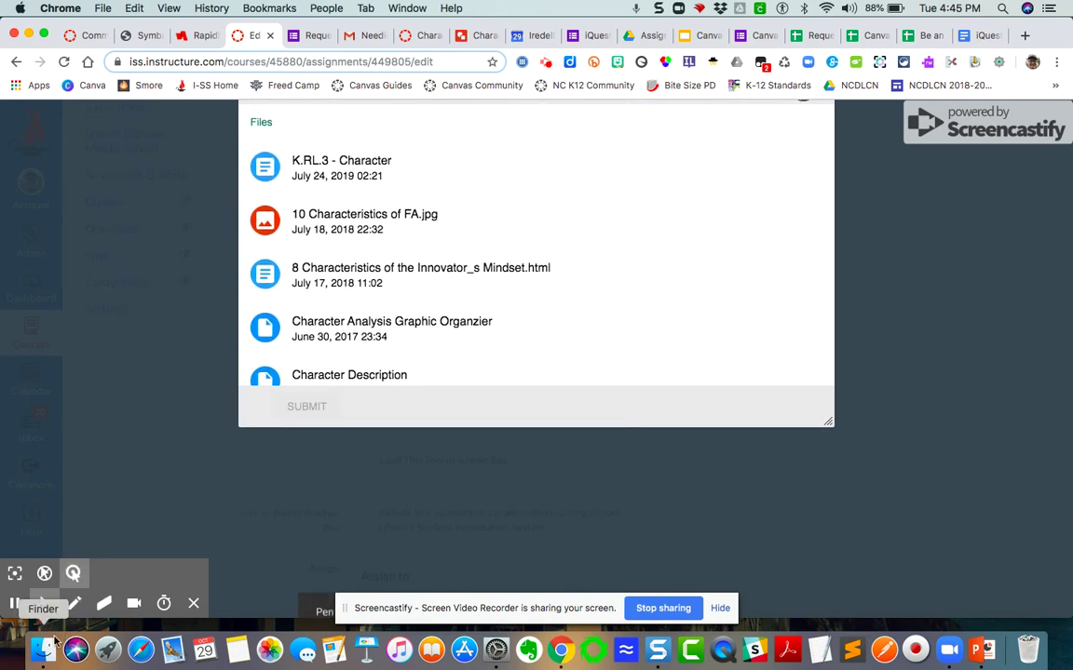
{"action": "scroll", "coordinate": [220, 446], "scroll_direction": "down", "scroll_amount": 5}
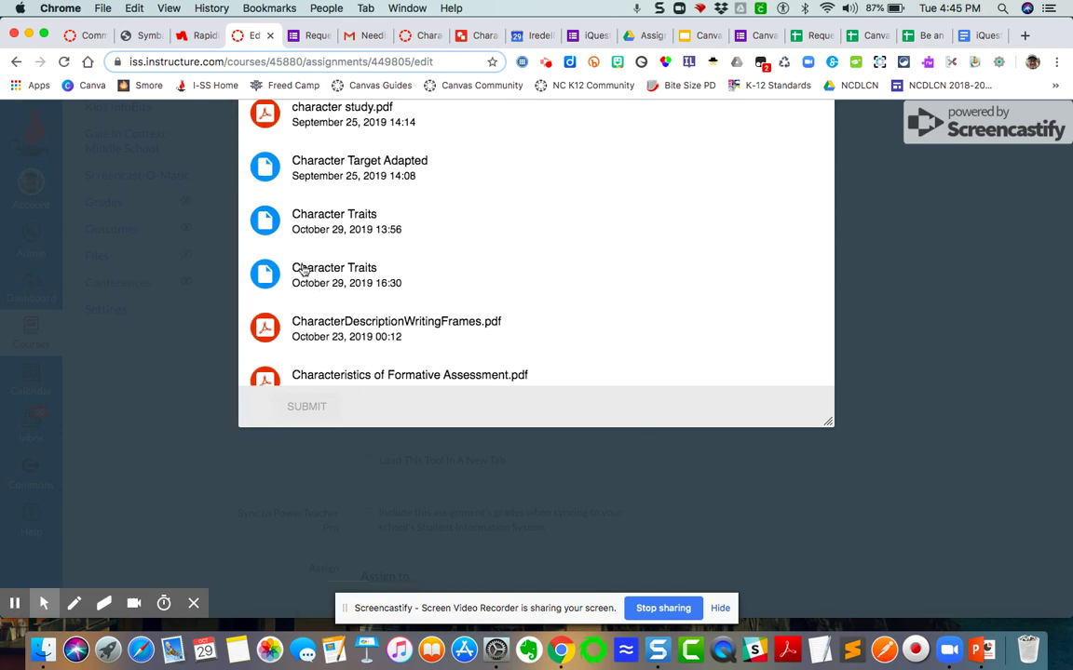
{"action": "left_click", "coordinate": [335, 269]}
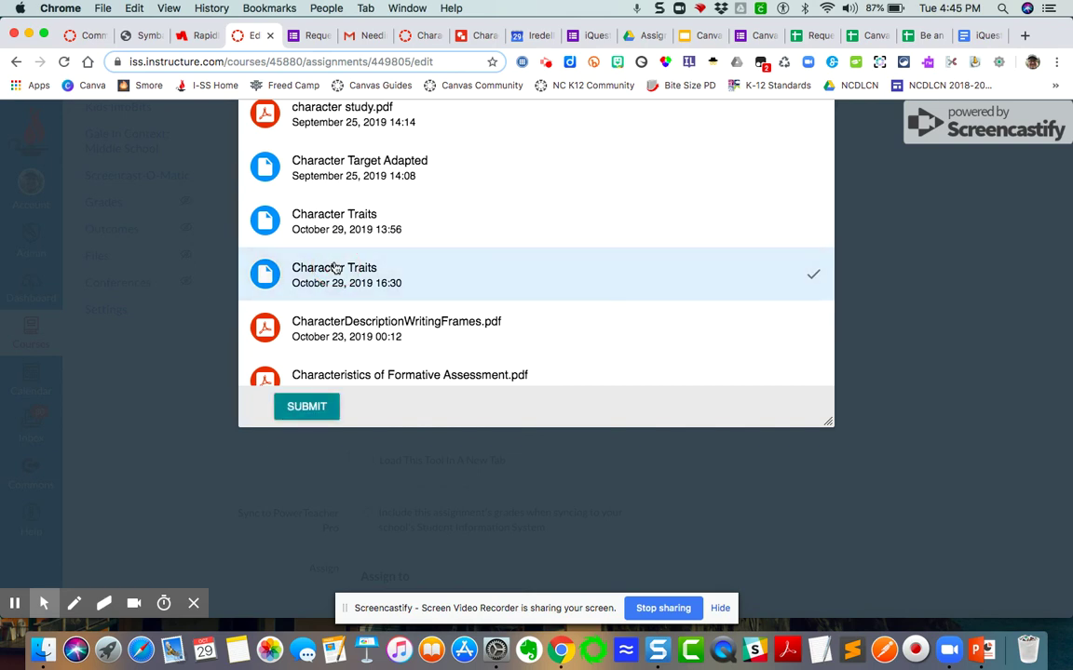
{"action": "left_click", "coordinate": [325, 406]}
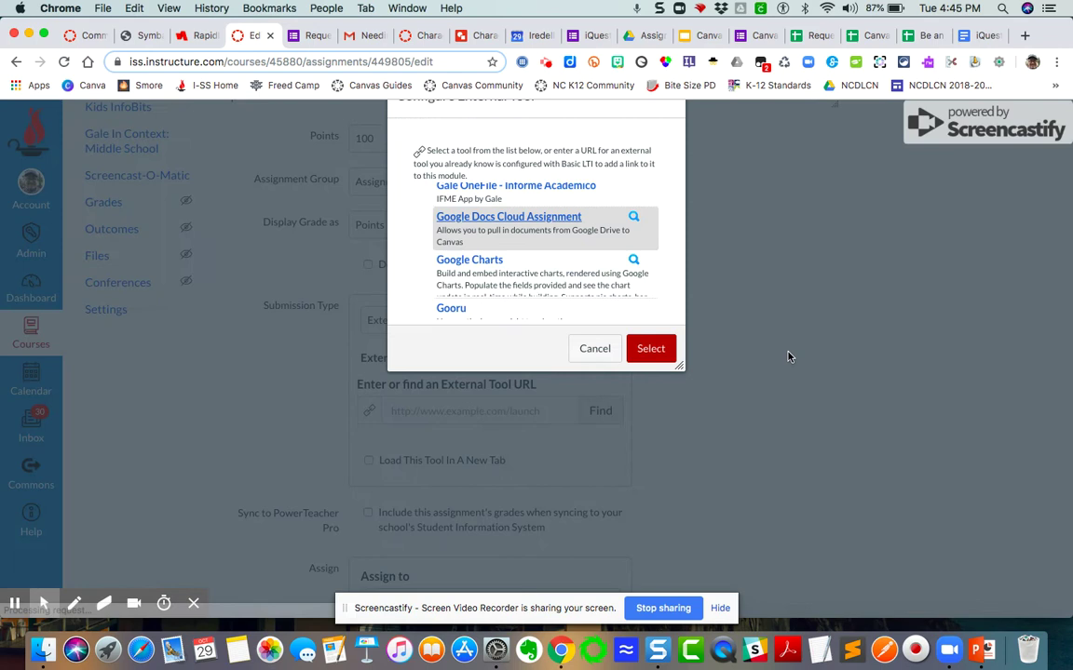
{"action": "left_click", "coordinate": [651, 349]}
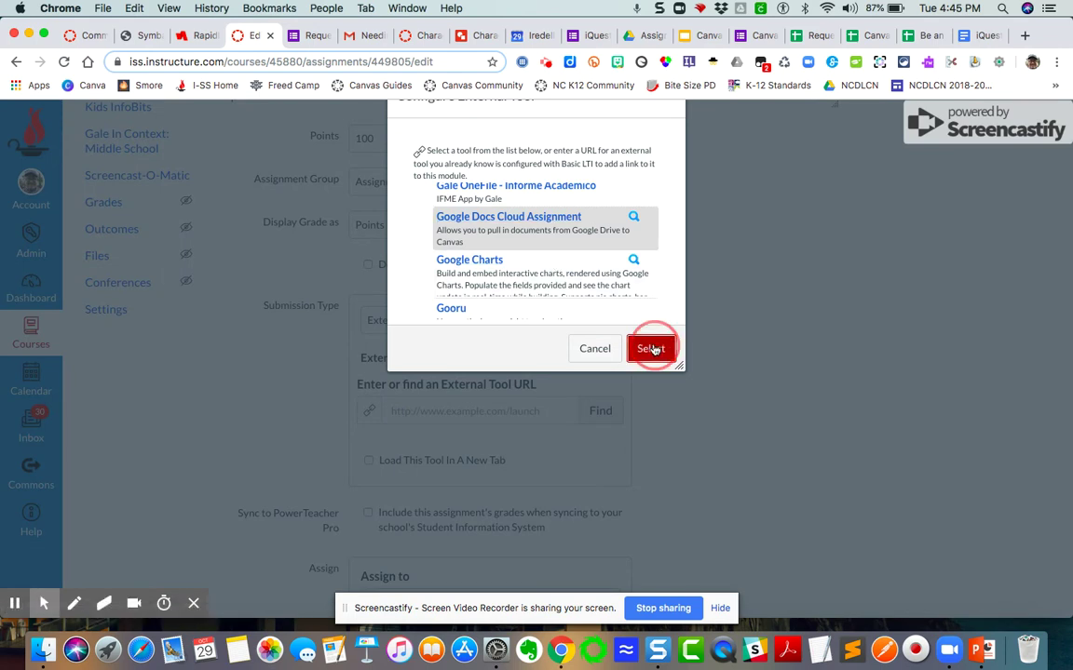
{"action": "scroll", "coordinate": [669, 426], "scroll_direction": "down", "scroll_amount": 2}
{"action": "scroll", "coordinate": [669, 426], "scroll_direction": "down", "scroll_amount": 3}
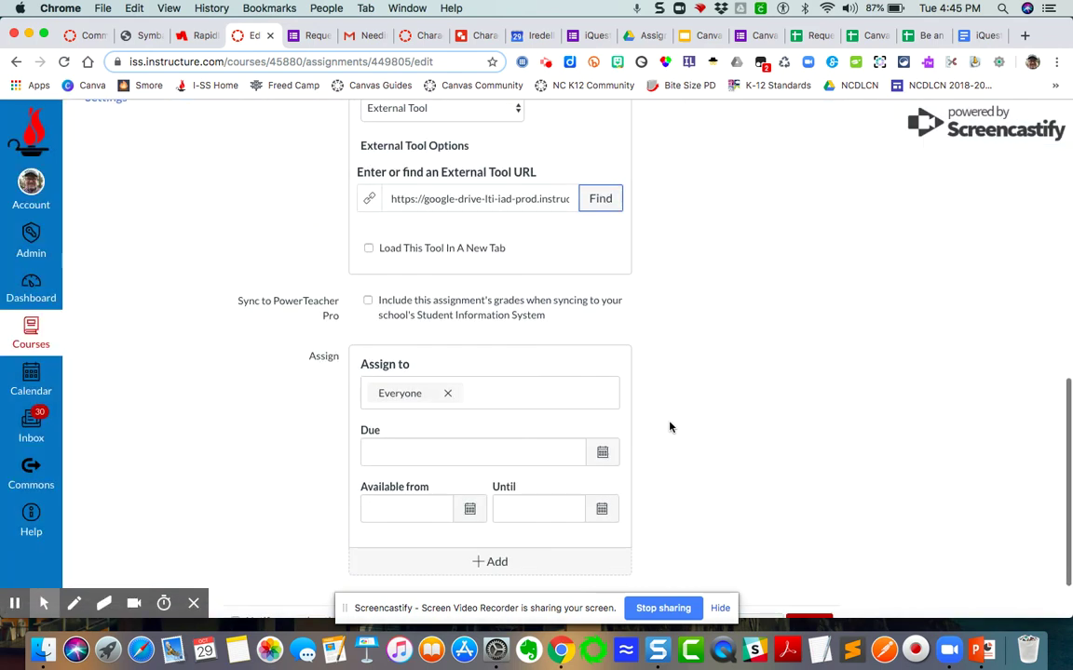
Enable Sync to PowerTeacher Pro and set the due date to Oct 31.
{"action": "left_click", "coordinate": [369, 301]}
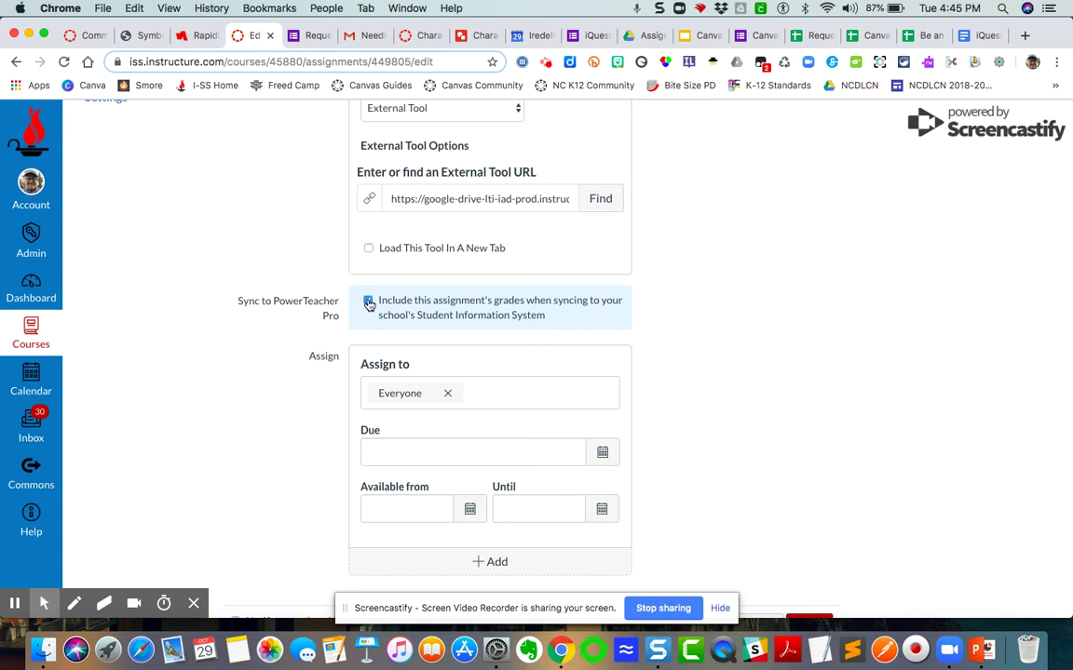
{"action": "left_click", "coordinate": [603, 453]}
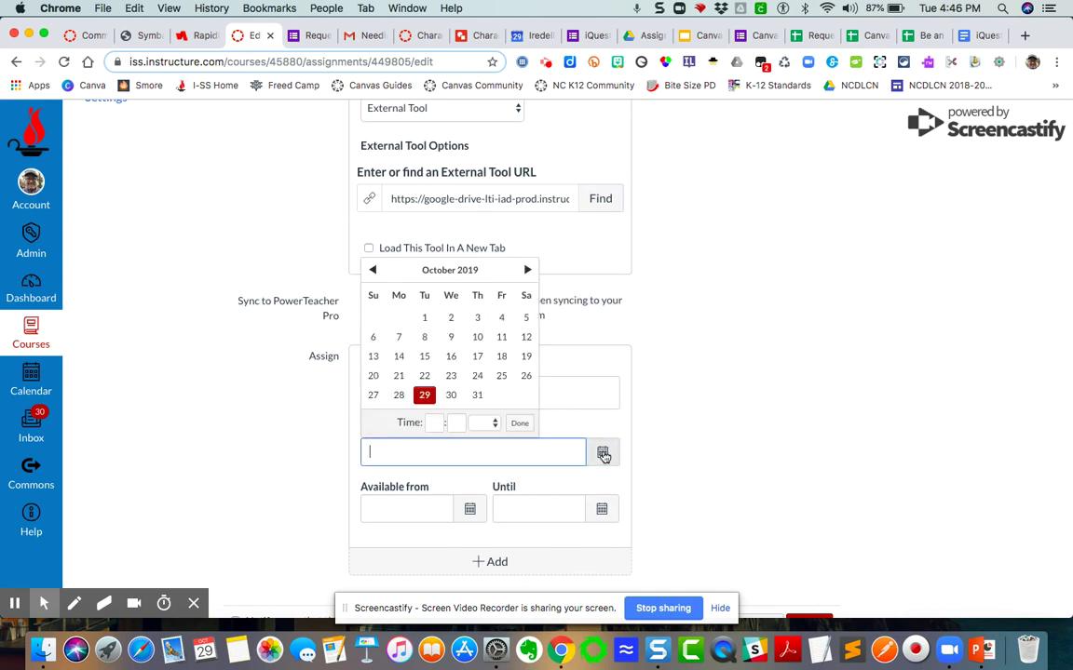
{"action": "left_click", "coordinate": [477, 396]}
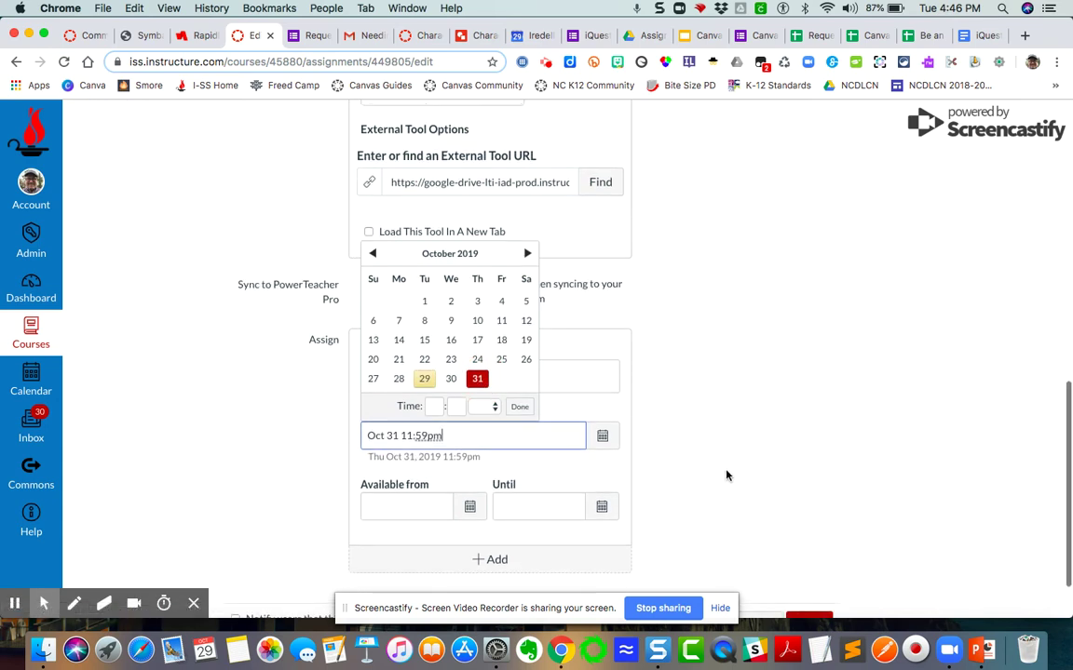
{"action": "scroll", "coordinate": [729, 473], "scroll_direction": "down", "scroll_amount": 2}
Save the assignment, shortening its too-long name to 'Character Traits'.
{"action": "left_click", "coordinate": [816, 578]}
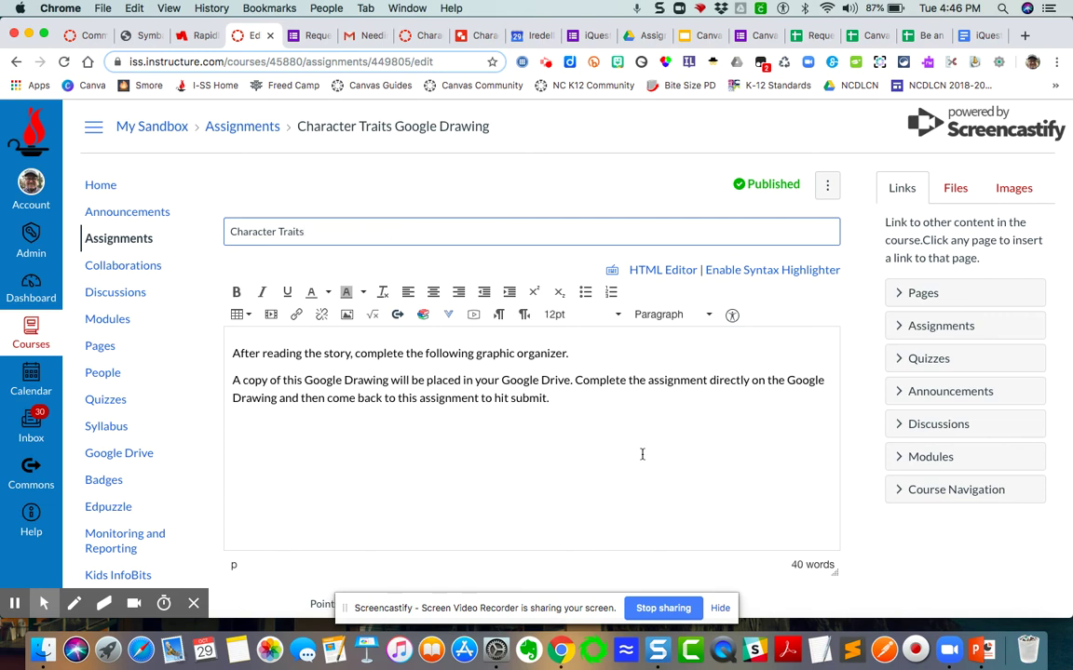
{"action": "scroll", "coordinate": [683, 511], "scroll_direction": "down", "scroll_amount": 2}
{"action": "scroll", "coordinate": [755, 582], "scroll_direction": "down", "scroll_amount": 8}
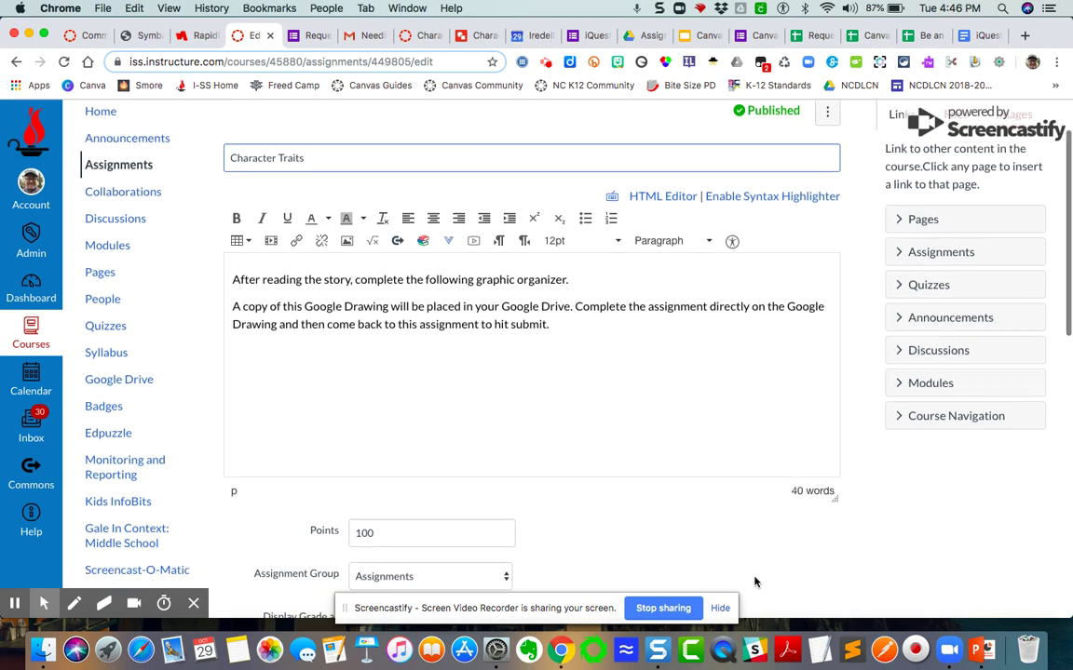
{"action": "scroll", "coordinate": [755, 582], "scroll_direction": "down", "scroll_amount": 10}
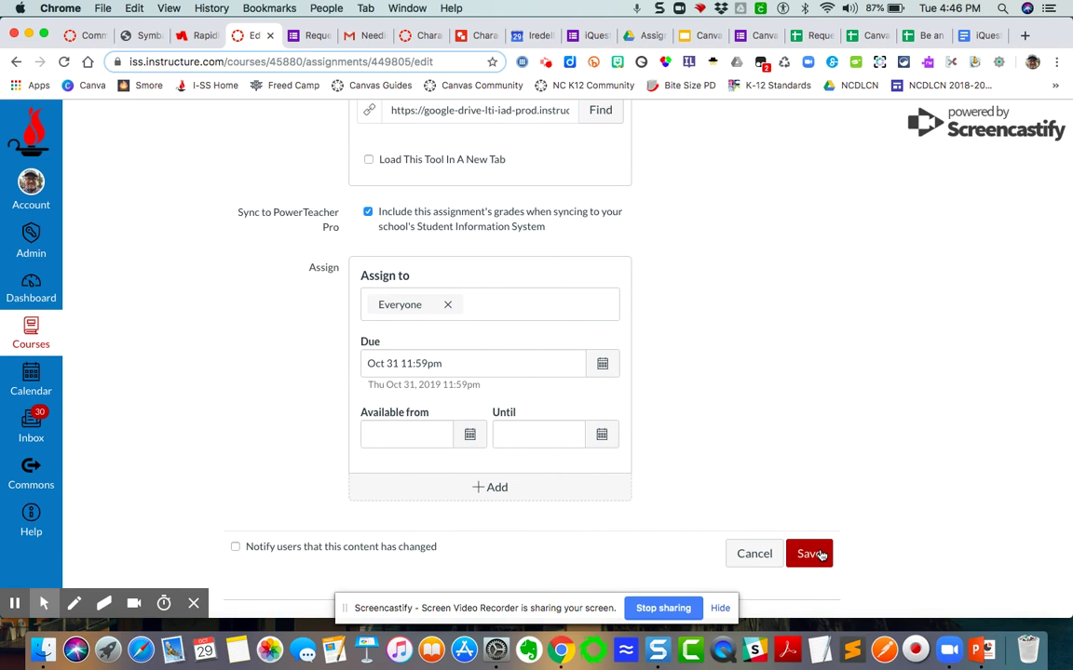
{"action": "left_click", "coordinate": [818, 555]}
Save the Character Traits assignment and review its embedded Cloud Assignment drawing.
{"action": "left_click", "coordinate": [812, 556]}
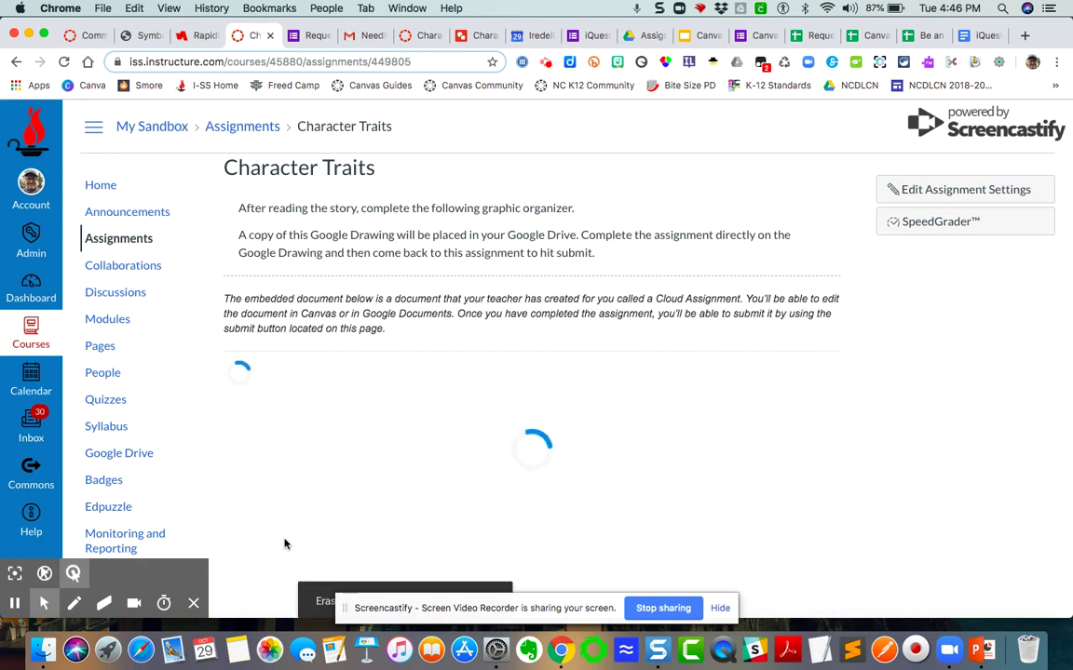
{"action": "mouse_move", "coordinate": [43, 617]}
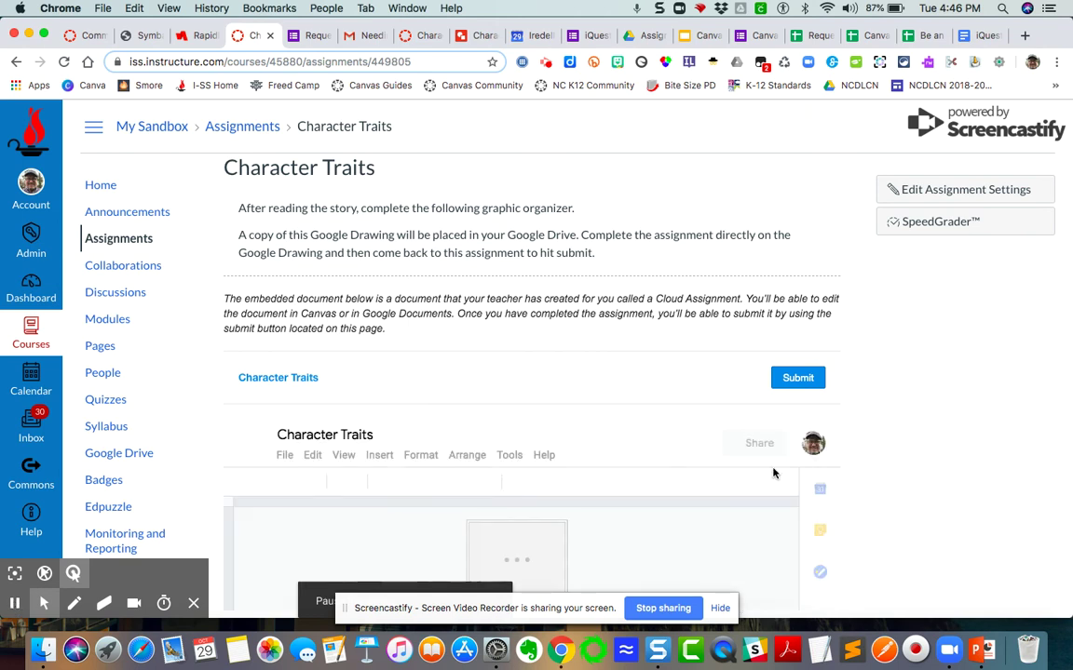
{"action": "scroll", "coordinate": [950, 548], "scroll_direction": "down", "scroll_amount": 3}
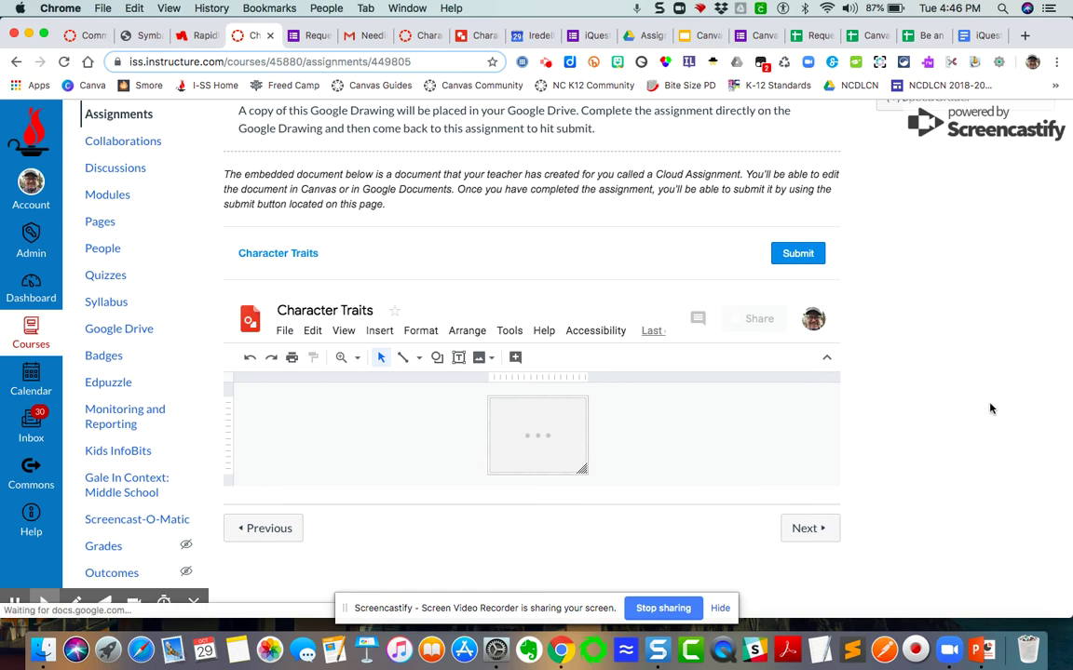
{"action": "scroll", "coordinate": [931, 410], "scroll_direction": "down", "scroll_amount": 1}
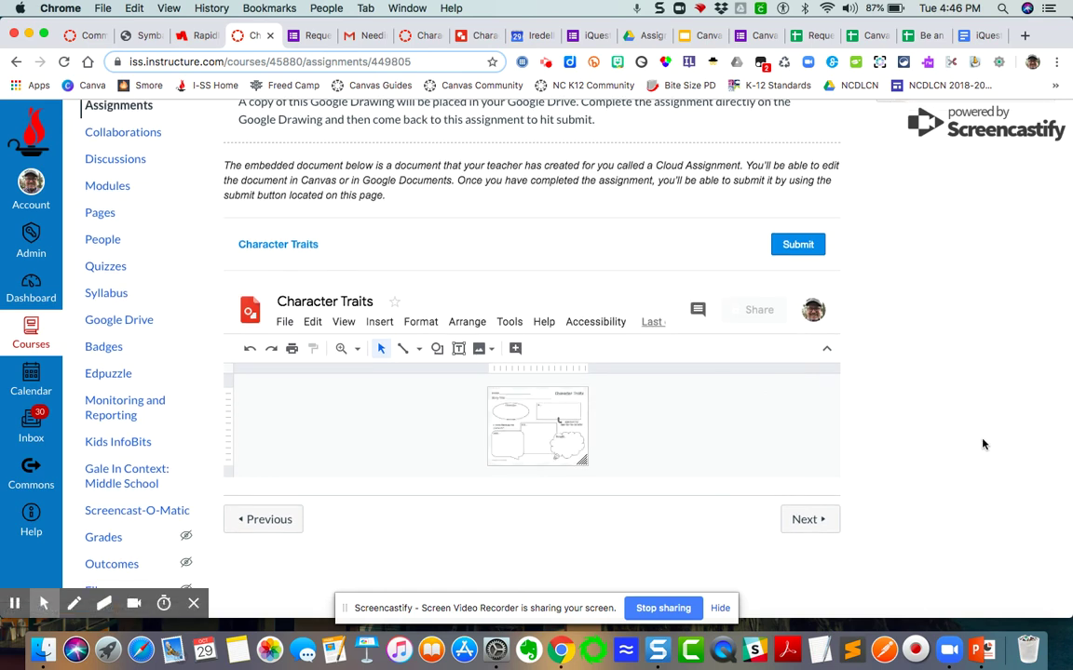
{"action": "scroll", "coordinate": [982, 444], "scroll_direction": "up", "scroll_amount": 5}
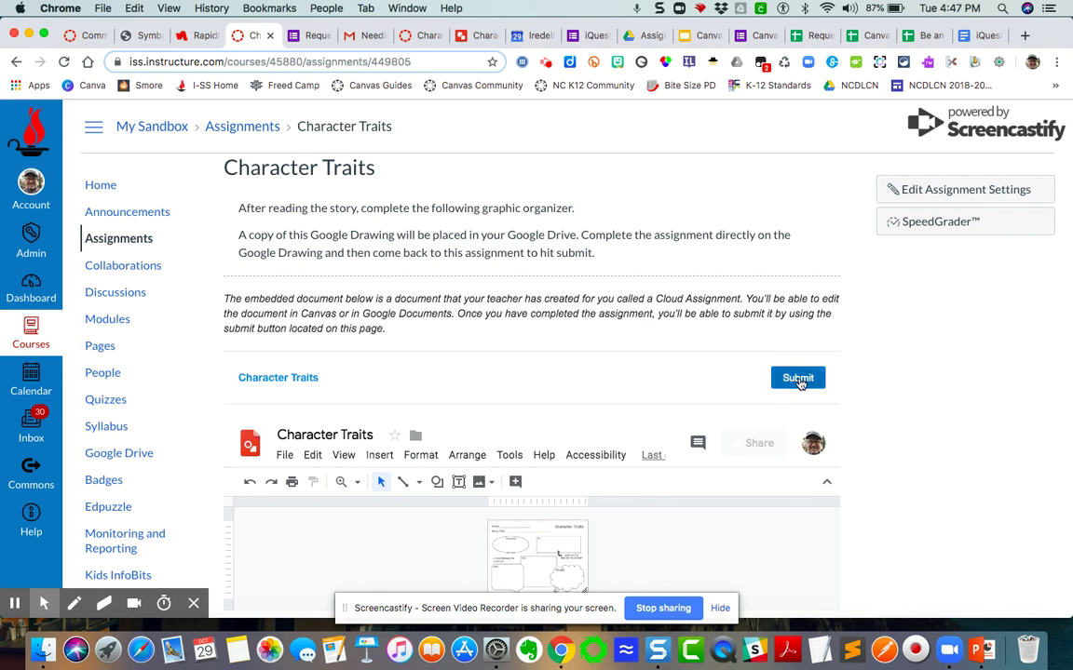
{"action": "scroll", "coordinate": [599, 441], "scroll_direction": "down", "scroll_amount": 2}
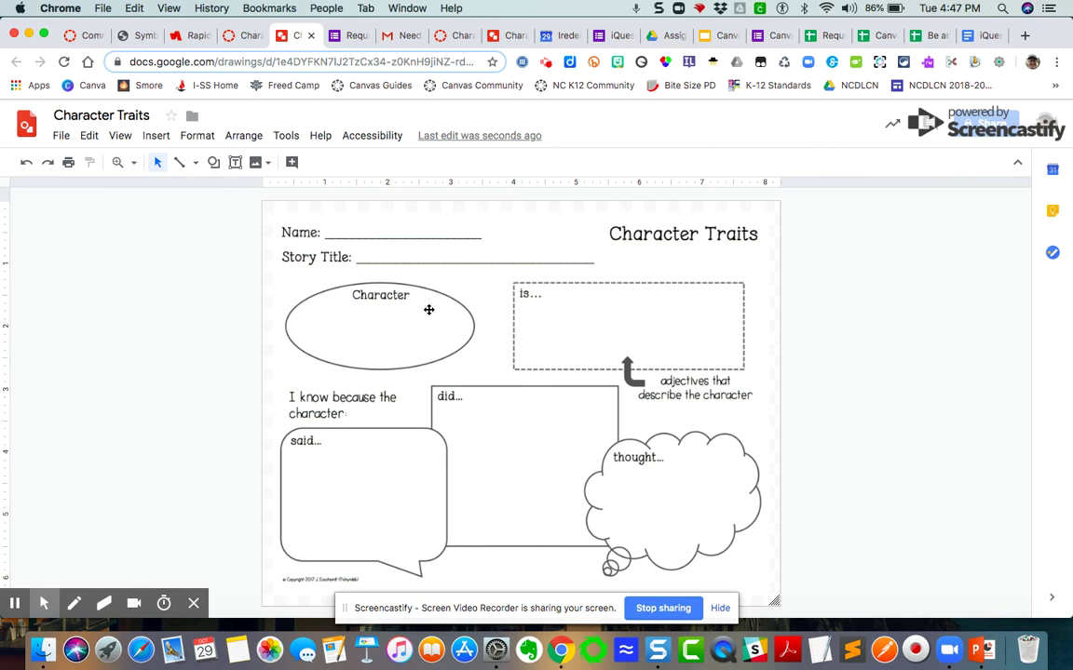
Add a text box on the Name line with the student's name.
{"action": "left_click", "coordinate": [235, 163]}
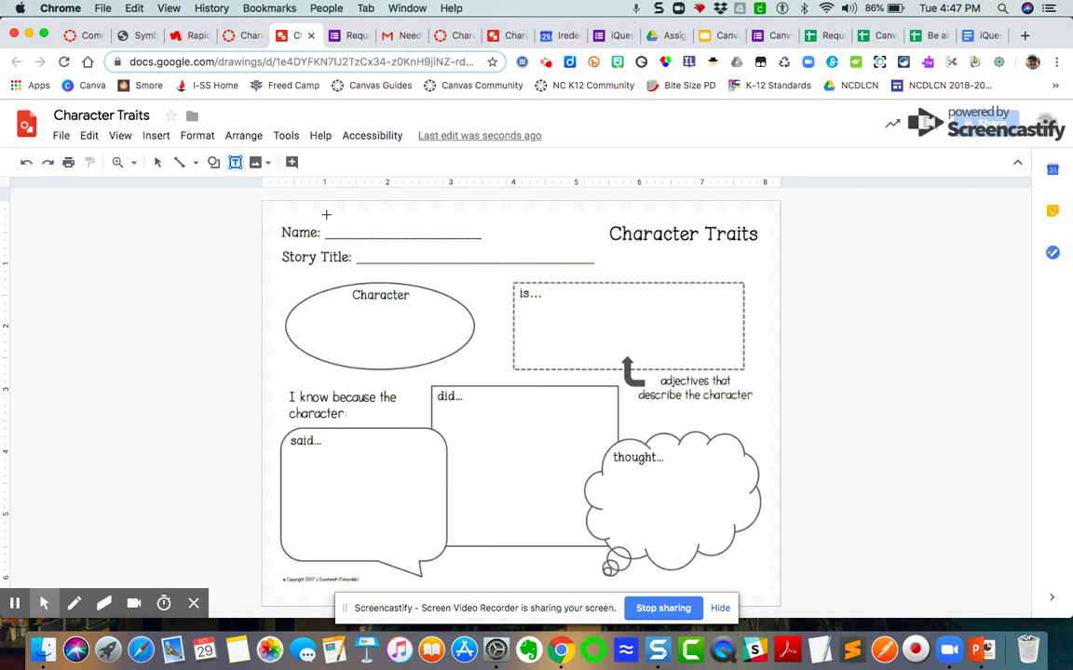
{"action": "left_click_drag", "start_coordinate": [326, 215], "coordinate": [511, 244]}
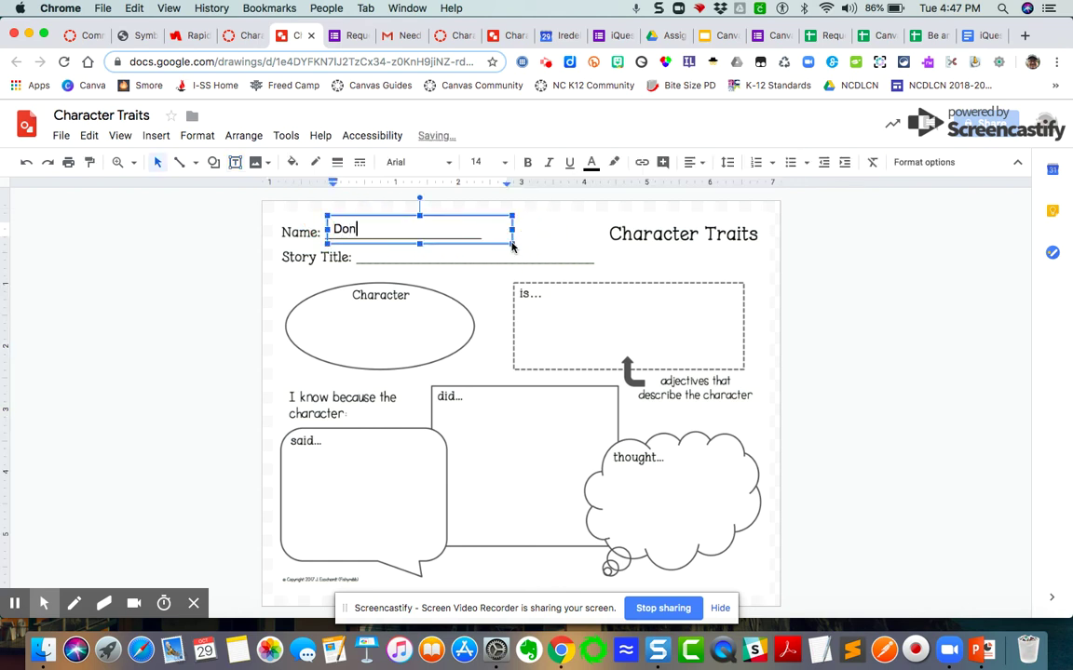
Add a text box on the Story Title line reading 'Great Gatsby'.
{"action": "left_click", "coordinate": [235, 162]}
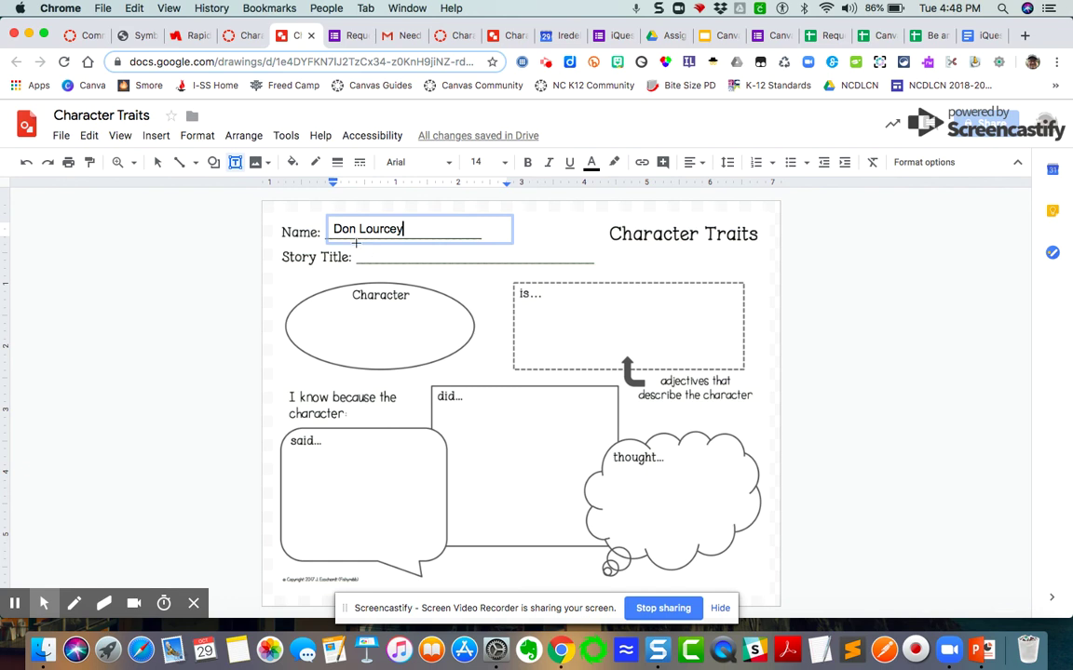
{"action": "left_click_drag", "start_coordinate": [354, 243], "coordinate": [606, 274]}
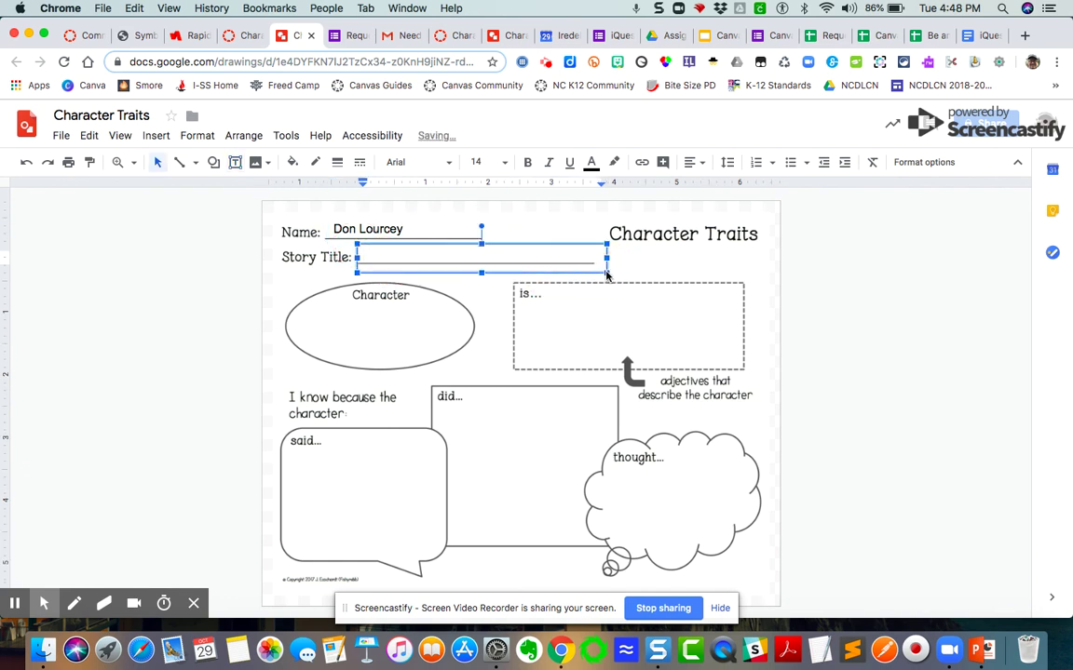
{"action": "type", "text": "Great Gatsby"}
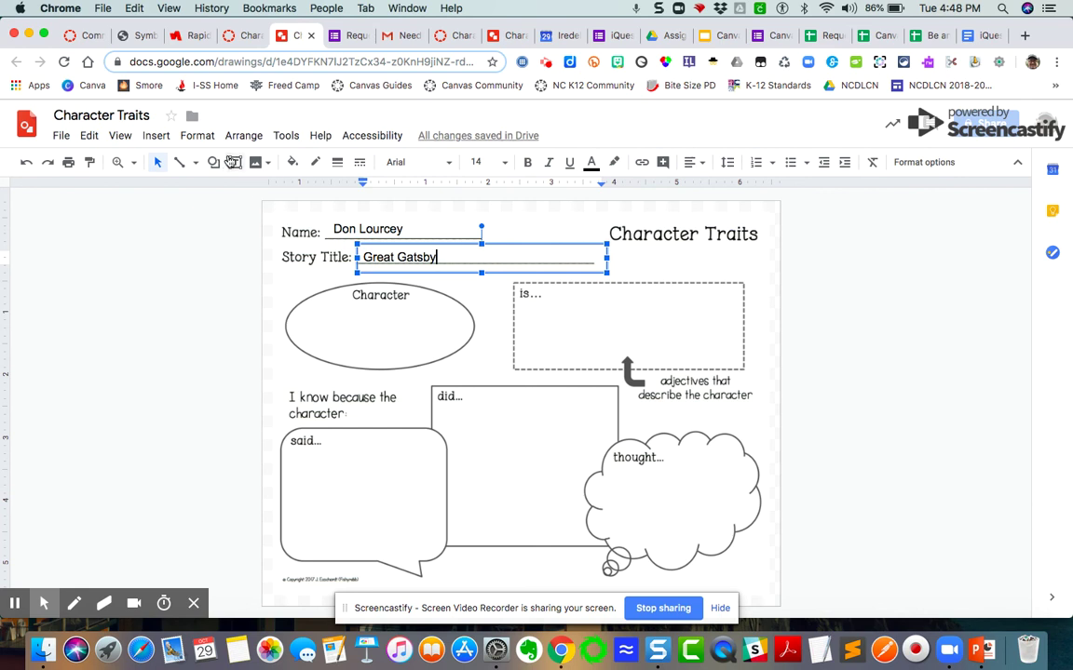
Add 'Jay Gatsby' in a text box inside the Character oval.
{"action": "left_click", "coordinate": [236, 163]}
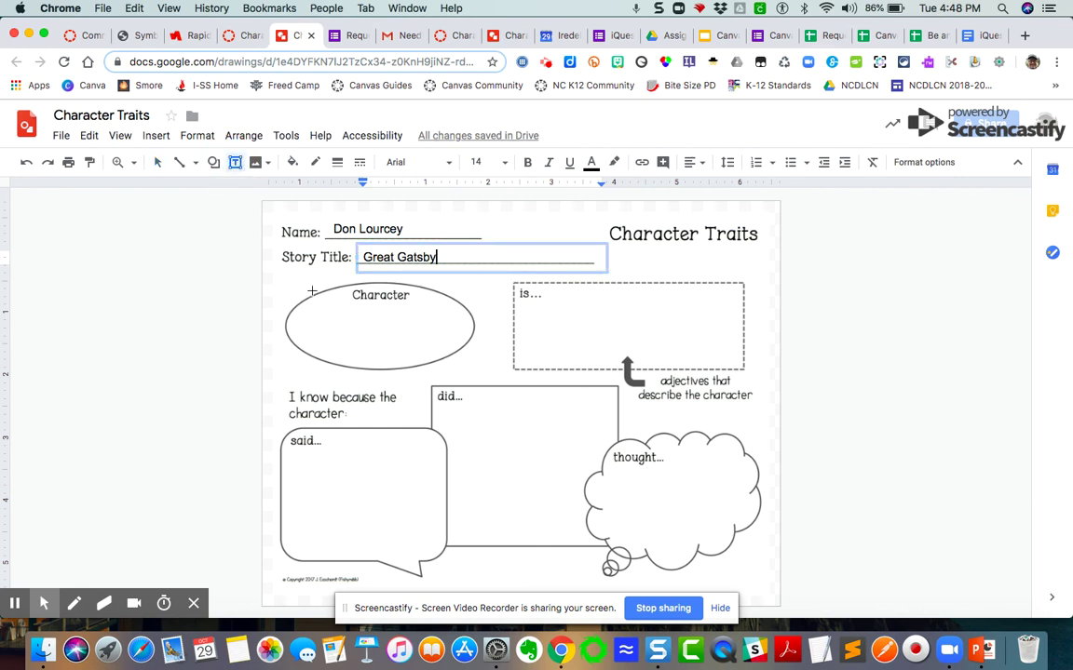
{"action": "left_click_drag", "start_coordinate": [310, 308], "coordinate": [445, 356]}
{"action": "type", "text": "Jay Ga"}
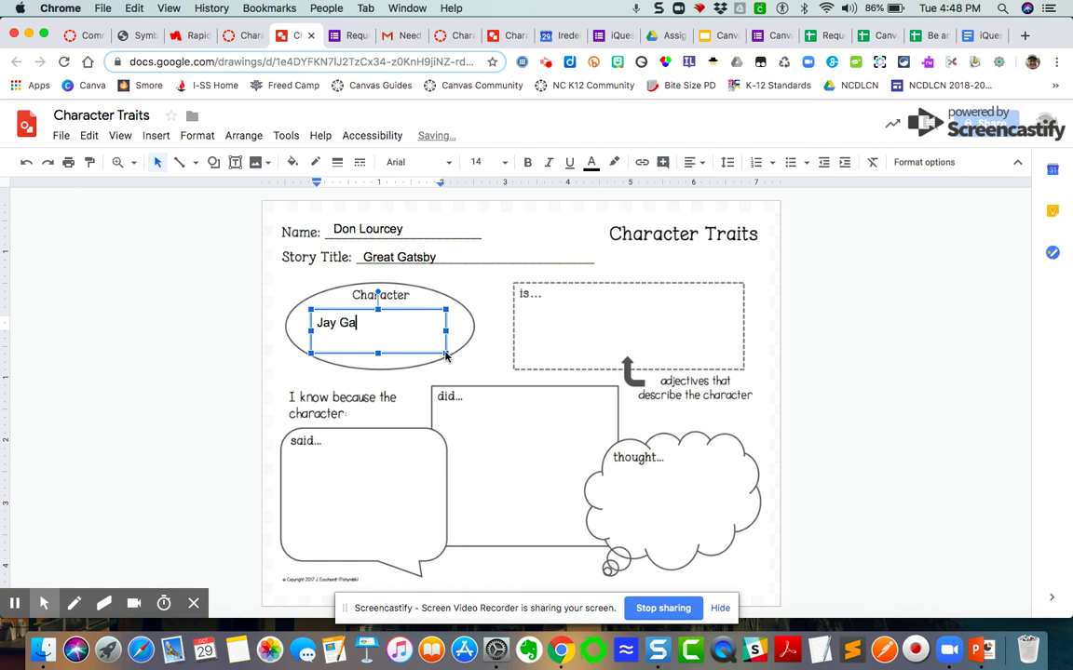
{"action": "type", "text": "tsby"}
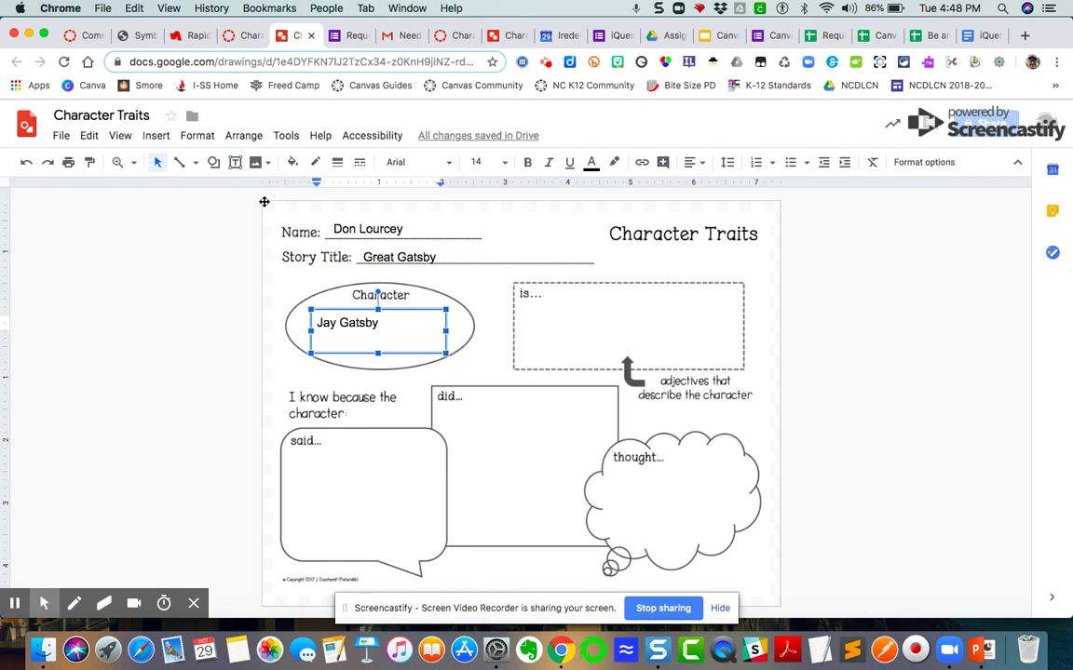
Describe Gatsby in the is… area as troubled by wanting wealth and power, from meagre beginnings.
{"action": "left_click", "coordinate": [236, 170]}
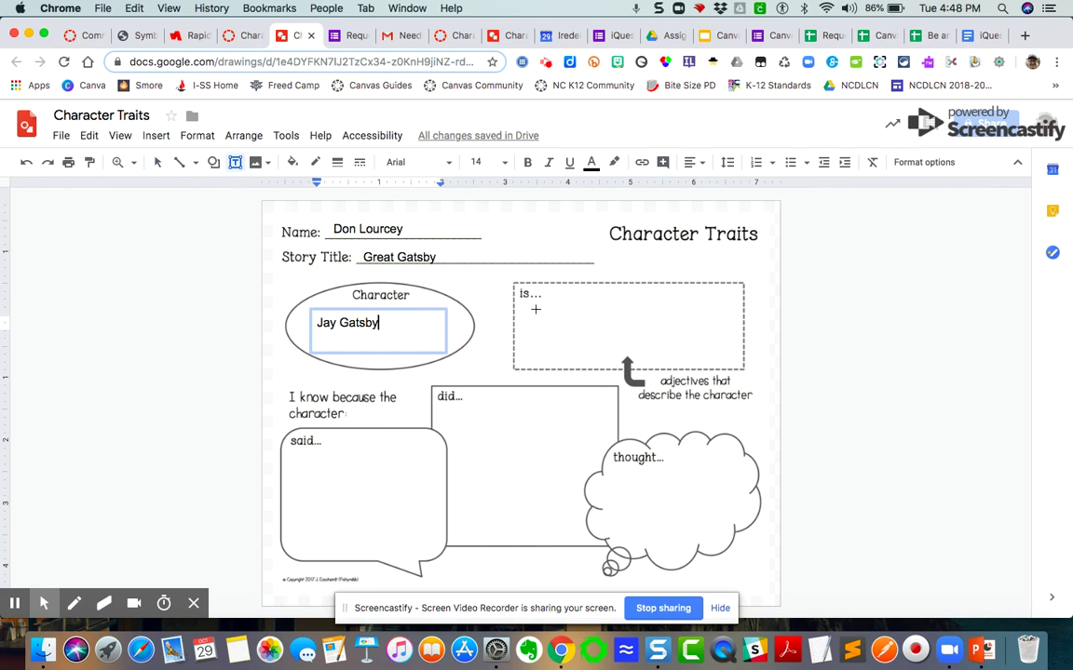
{"action": "left_click_drag", "start_coordinate": [526, 312], "coordinate": [729, 366]}
{"action": "type", "text": "A man troubled "}
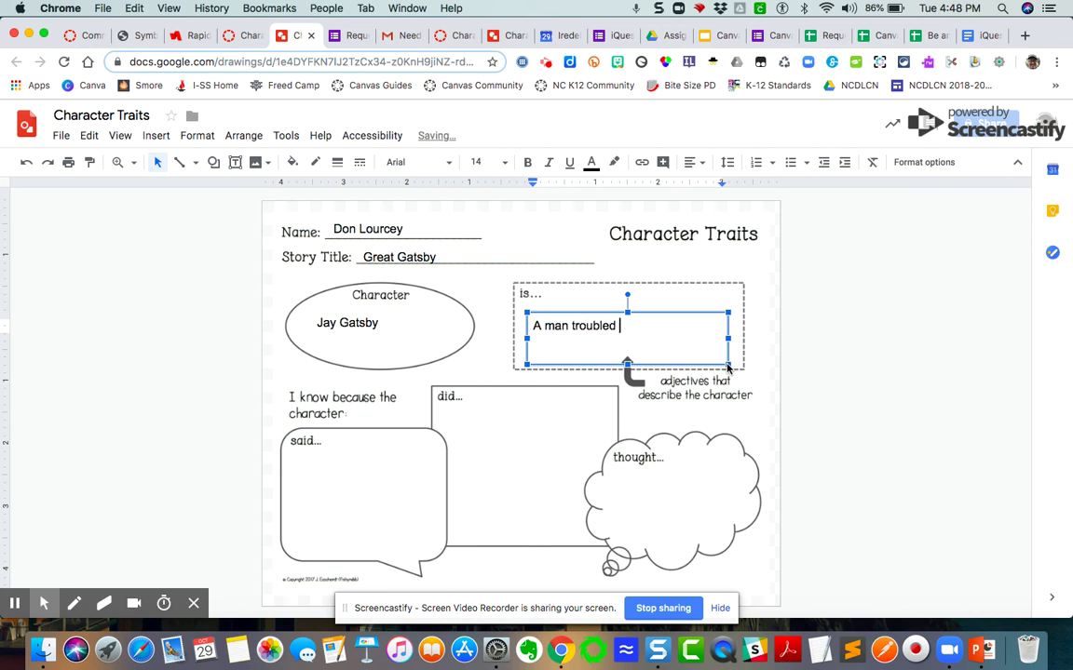
{"action": "type", "text": "by his constant wan"}
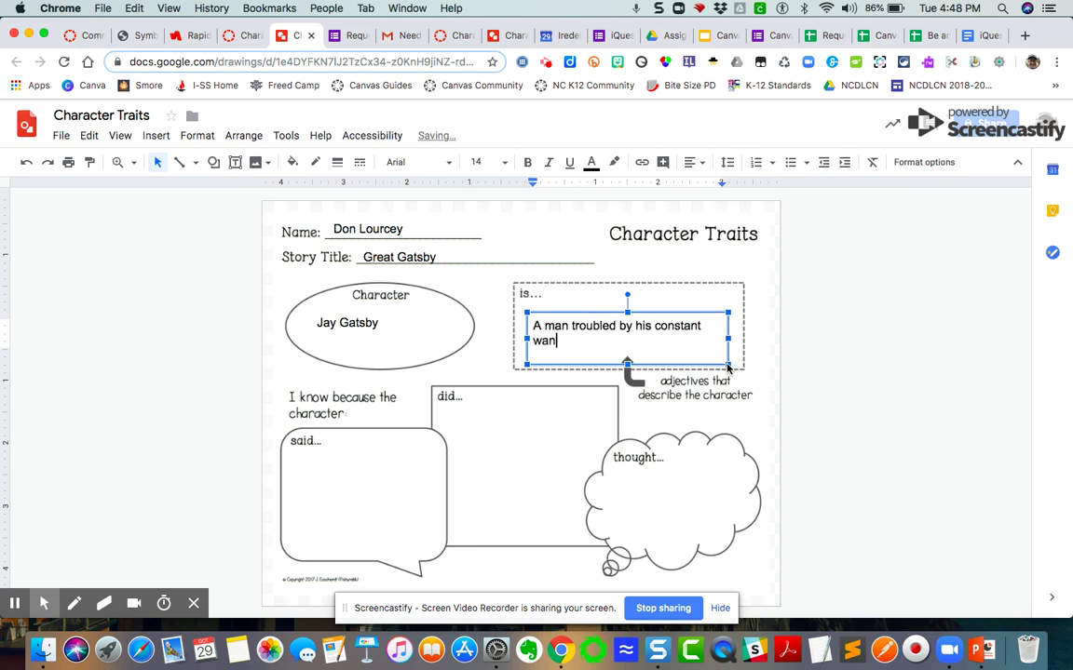
{"action": "type", "text": "t to be rich and powerfu"}
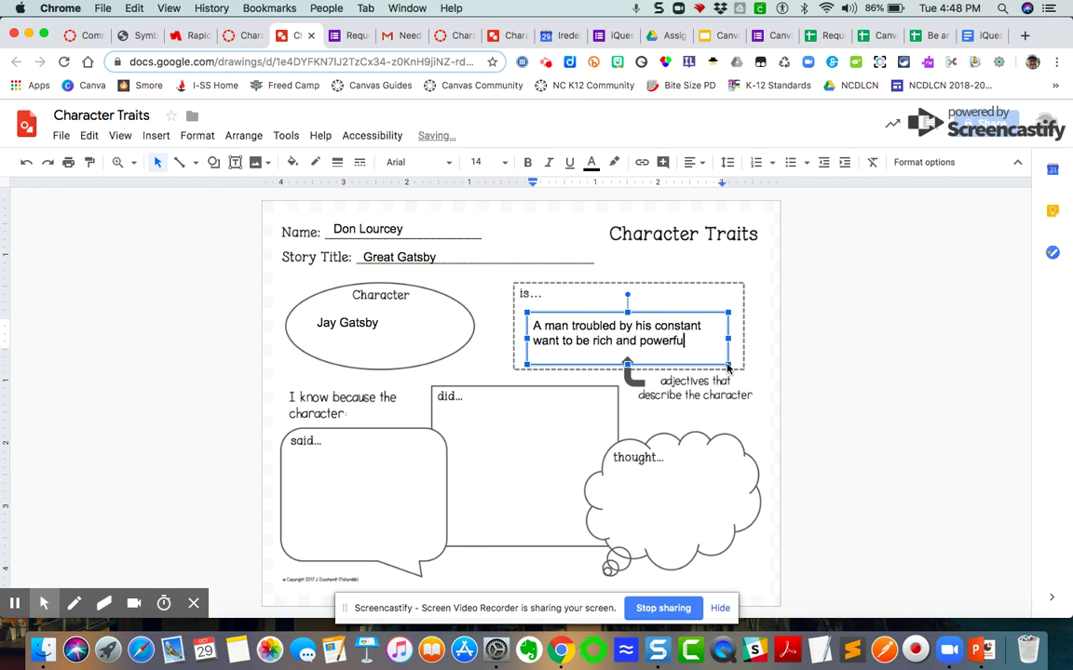
{"action": "type", "text": "l"}
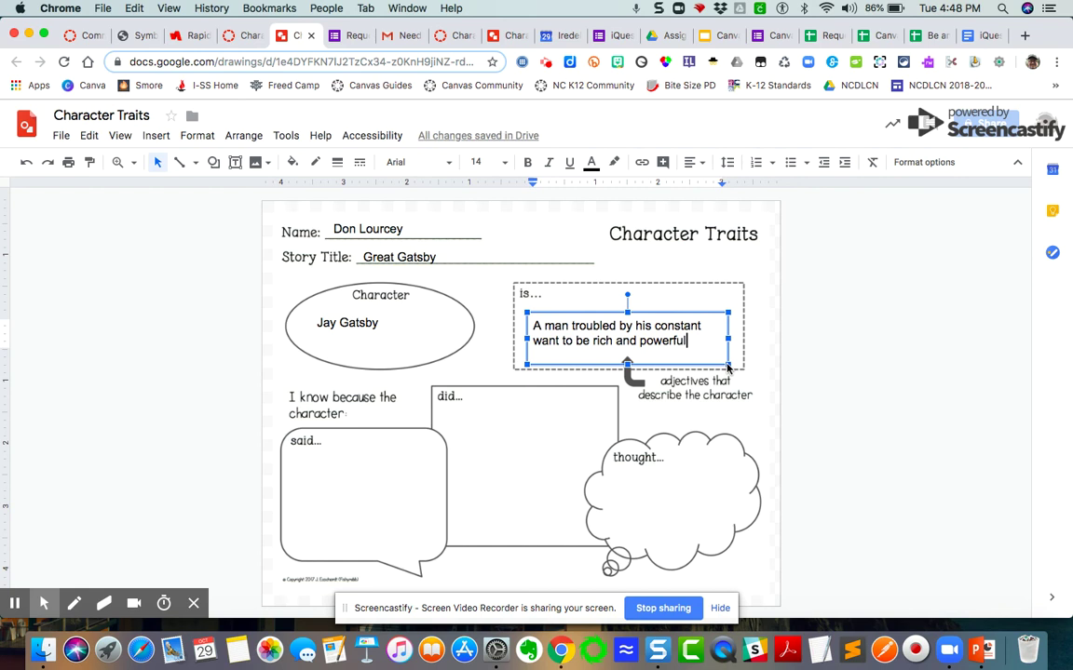
{"action": "type", "text": ", coming ro"}
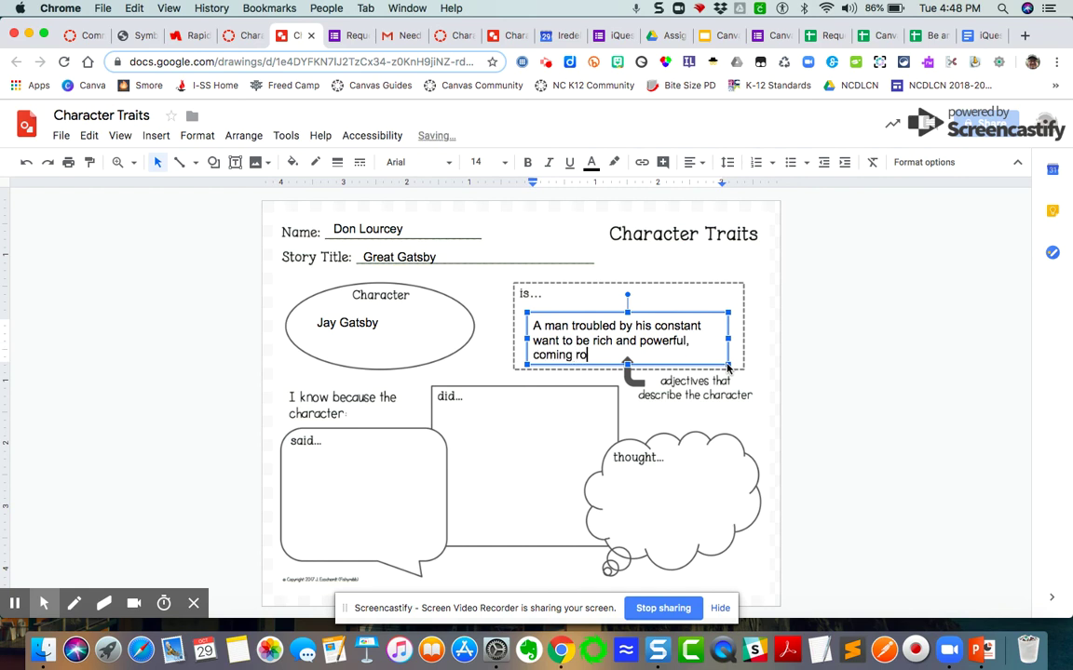
{"action": "key", "text": "BackSpace"}
{"action": "key", "text": "BackSpace"}
{"action": "key", "text": "BackSpace"}
{"action": "key", "text": "BackSpace"}
{"action": "key", "text": "BackSpace"}
{"action": "type", "text": "from lowly and meagre beginn"}
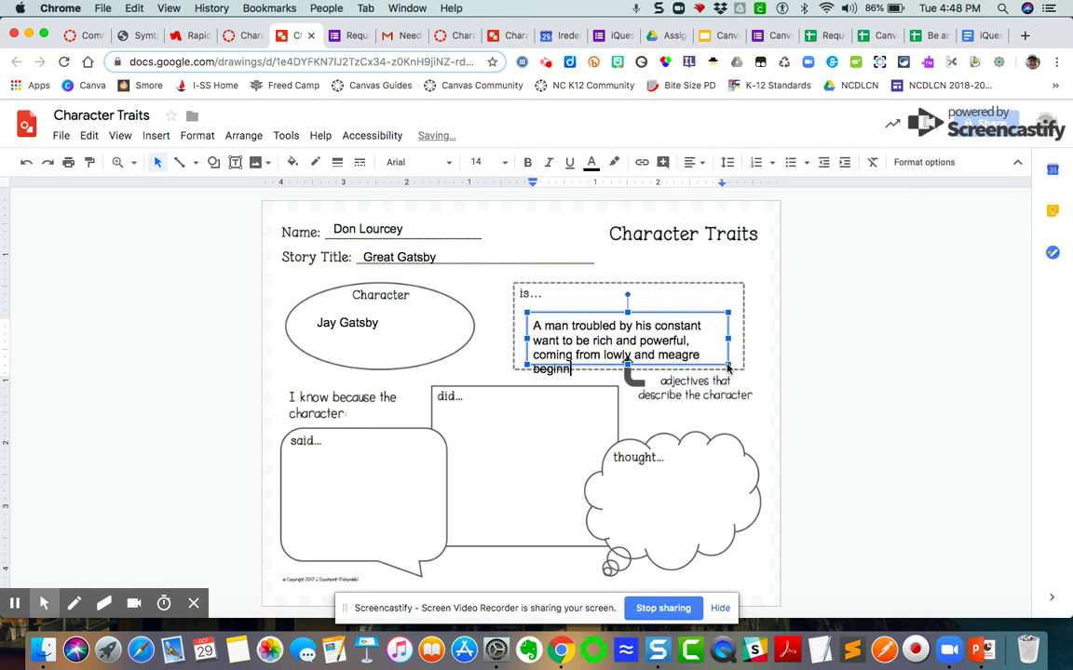
{"action": "type", "text": "ings"}
{"action": "left_click", "coordinate": [659, 314]}
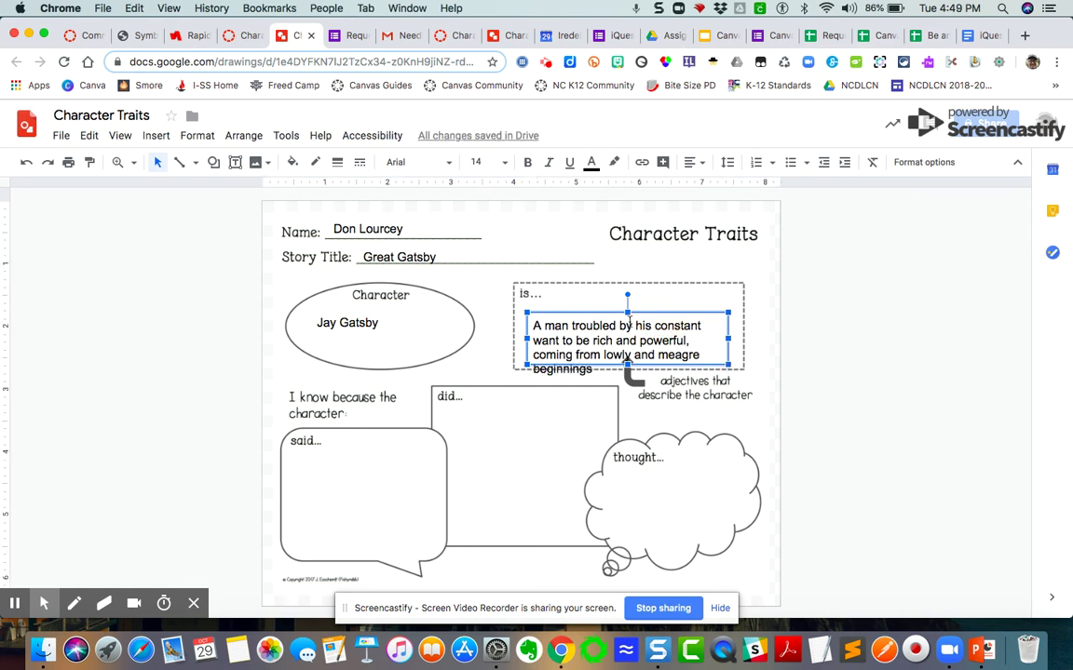
{"action": "left_click_drag", "start_coordinate": [610, 315], "coordinate": [610, 302]}
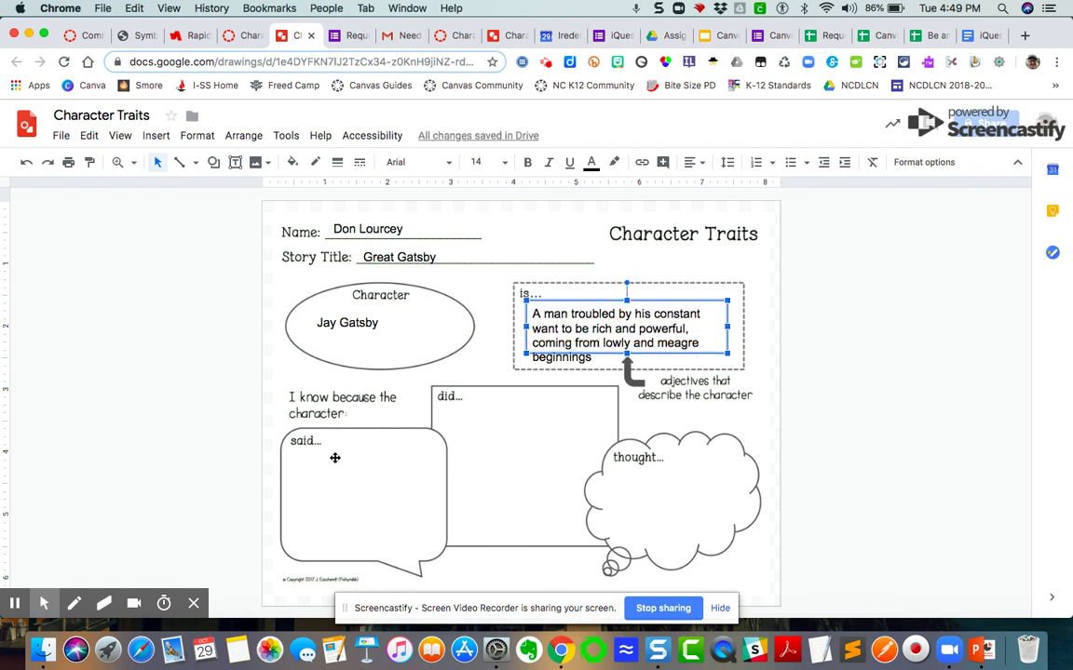
Add a 'Quote from the novel' placeholder text box in the said… bubble.
{"action": "left_click", "coordinate": [235, 162]}
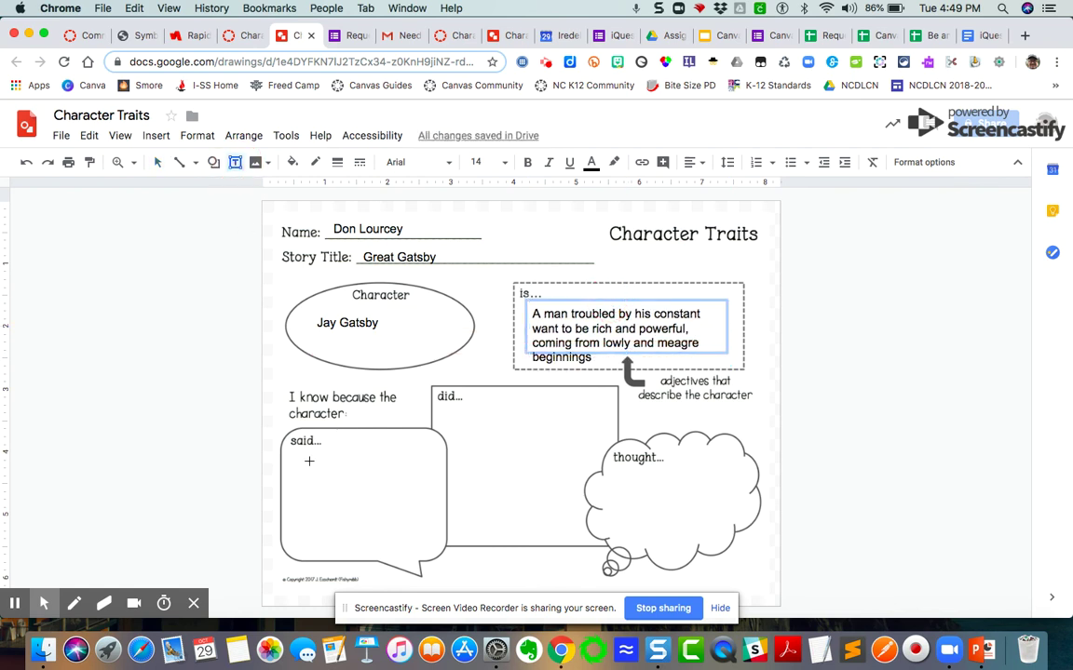
{"action": "left_click_drag", "start_coordinate": [292, 460], "coordinate": [432, 545]}
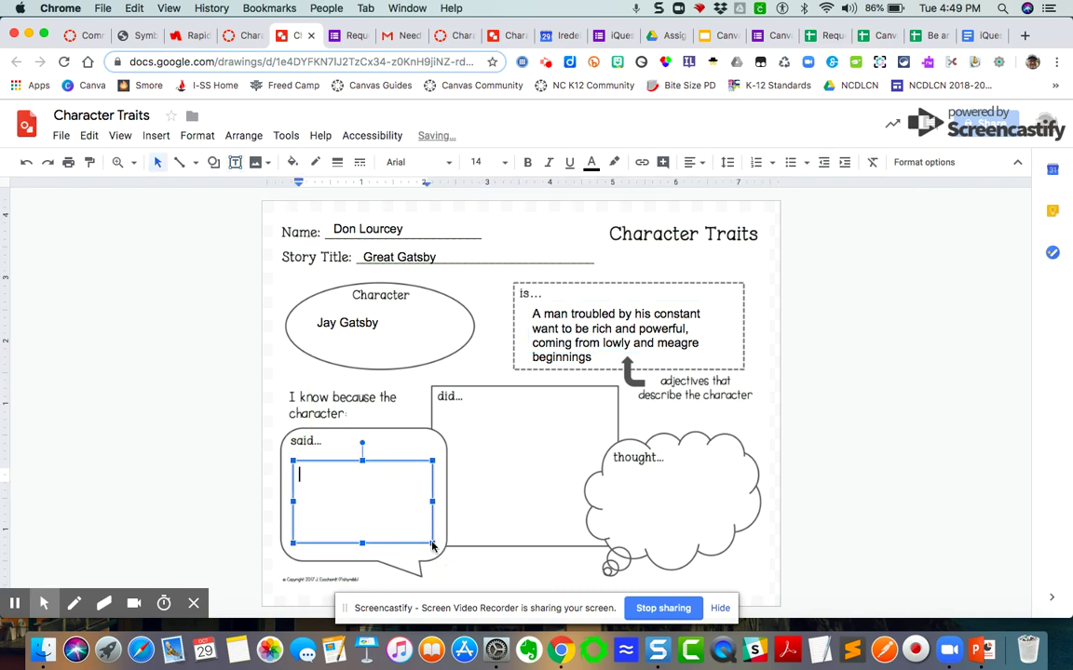
{"action": "type", "text": "quote from the novel"}
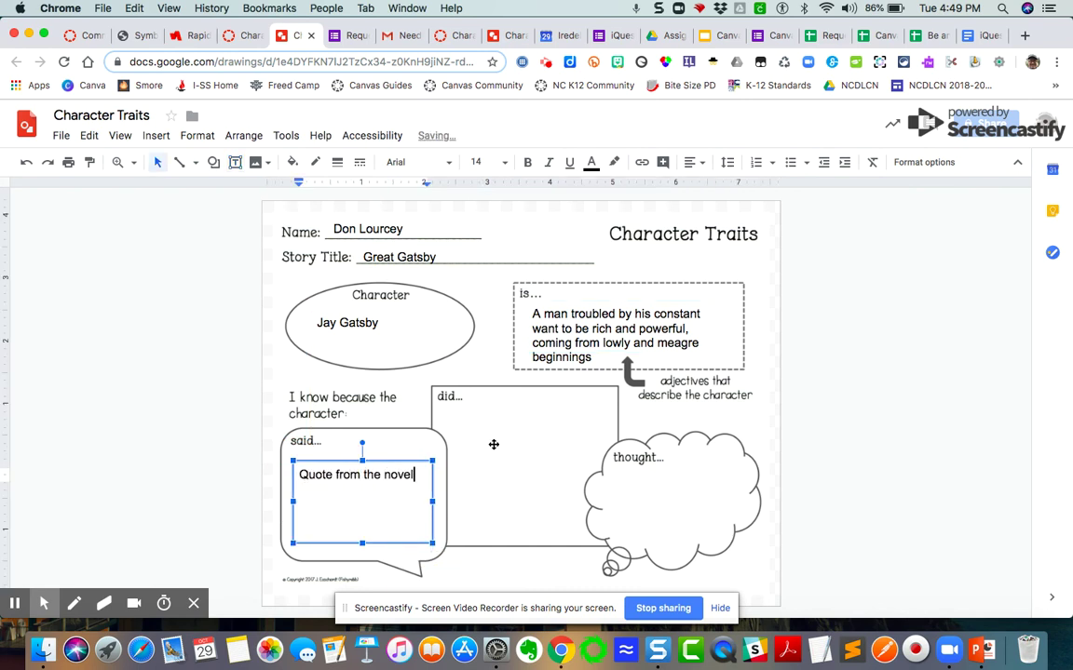
{"action": "left_click", "coordinate": [492, 443]}
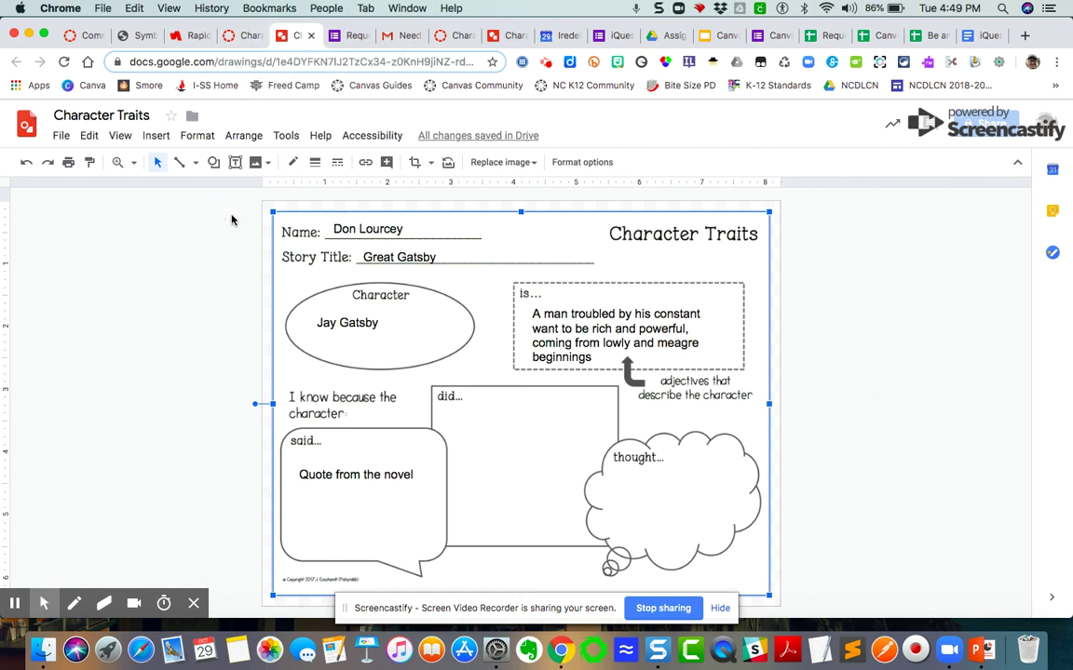
Submit the completed Character Traits drawing from the Canvas assignment page.
{"action": "left_click", "coordinate": [247, 39]}
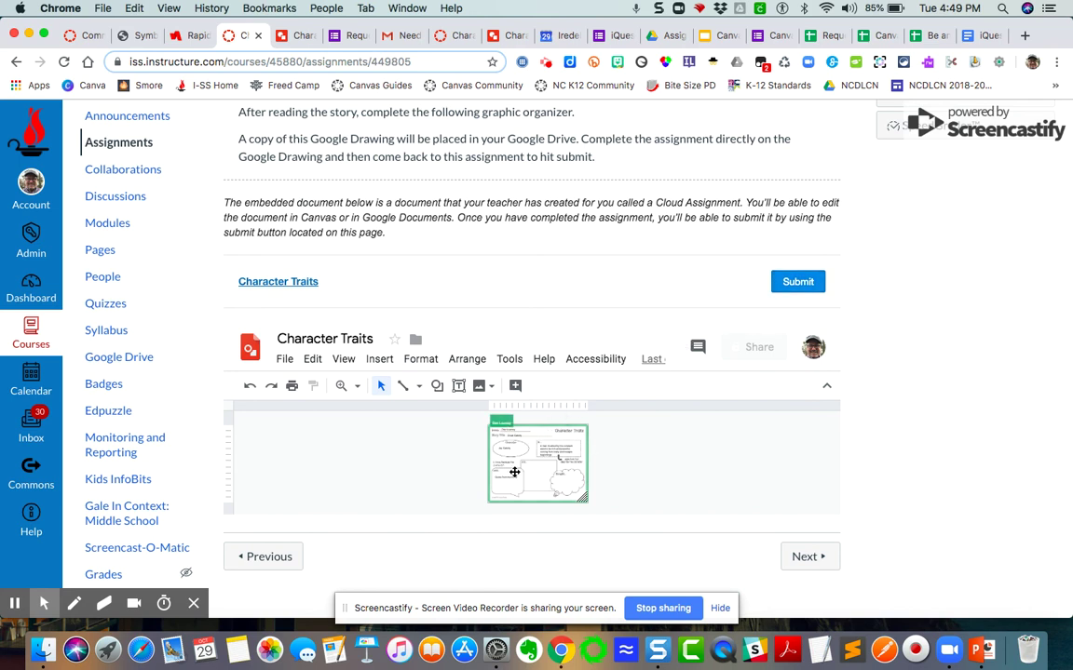
{"action": "left_click", "coordinate": [799, 282]}
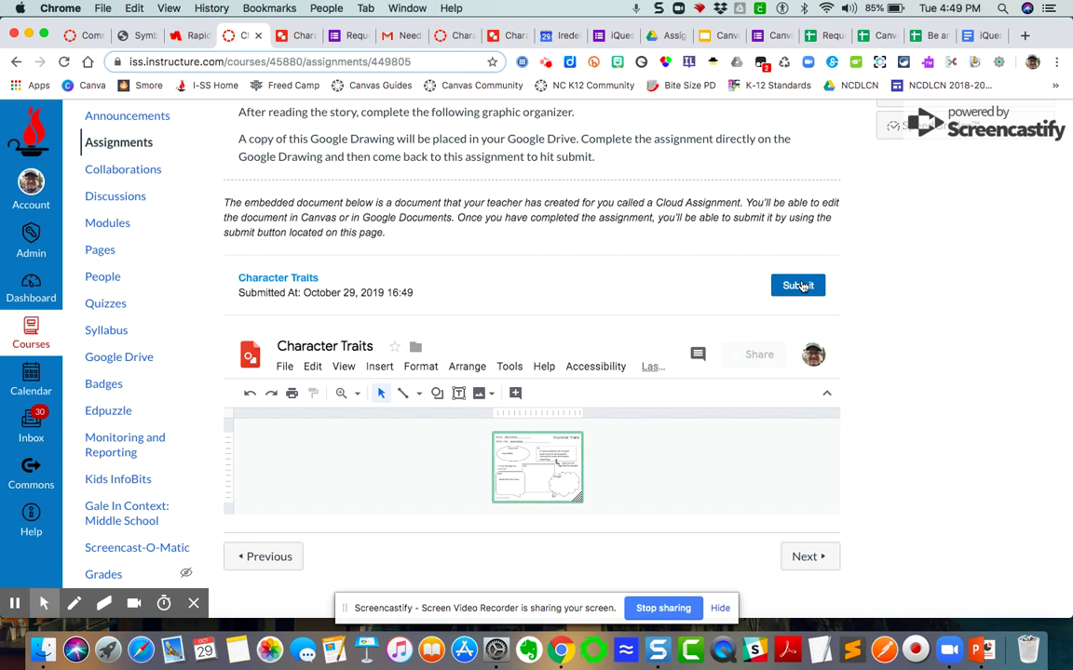
{"action": "scroll", "coordinate": [876, 308], "scroll_direction": "up", "scroll_amount": 2}
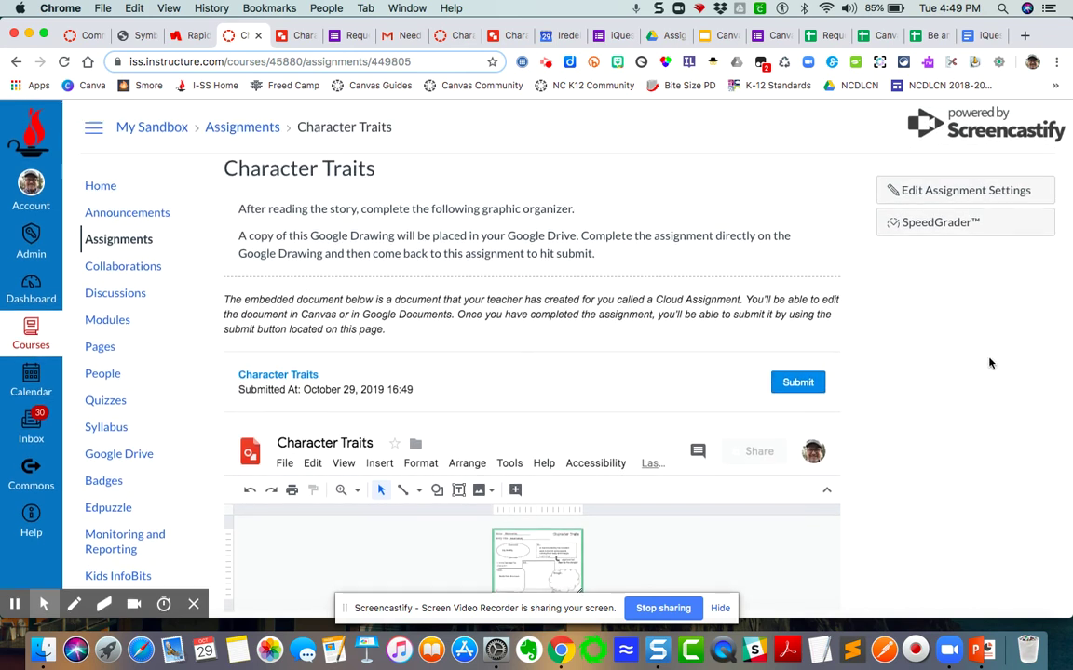
{"action": "scroll", "coordinate": [973, 463], "scroll_direction": "down", "scroll_amount": 2}
{"action": "scroll", "coordinate": [973, 464], "scroll_direction": "up", "scroll_amount": 1}
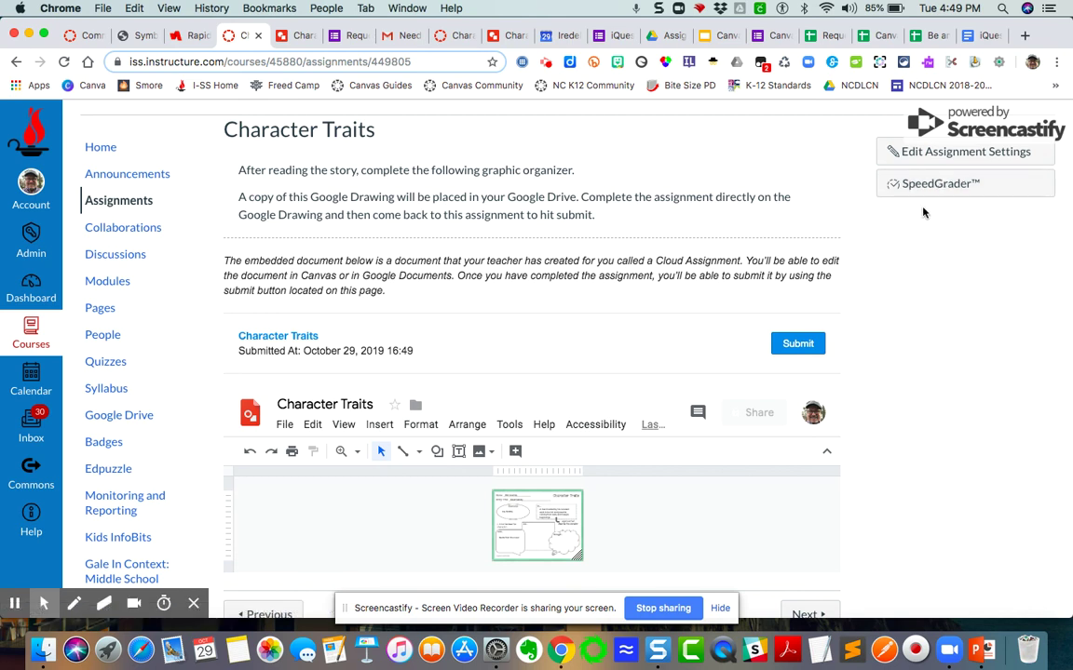
Open the student's Character Traits submission in SpeedGrader.
{"action": "left_click", "coordinate": [943, 184]}
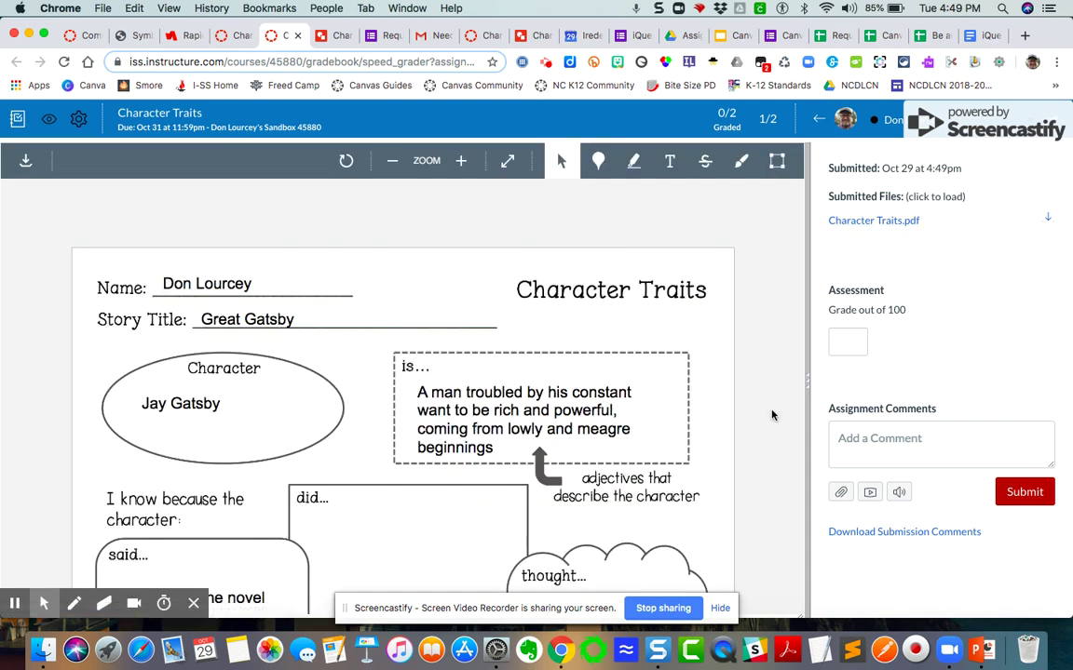
{"action": "scroll", "coordinate": [771, 412], "scroll_direction": "down", "scroll_amount": 3}
{"action": "scroll", "coordinate": [771, 412], "scroll_direction": "up", "scroll_amount": 2}
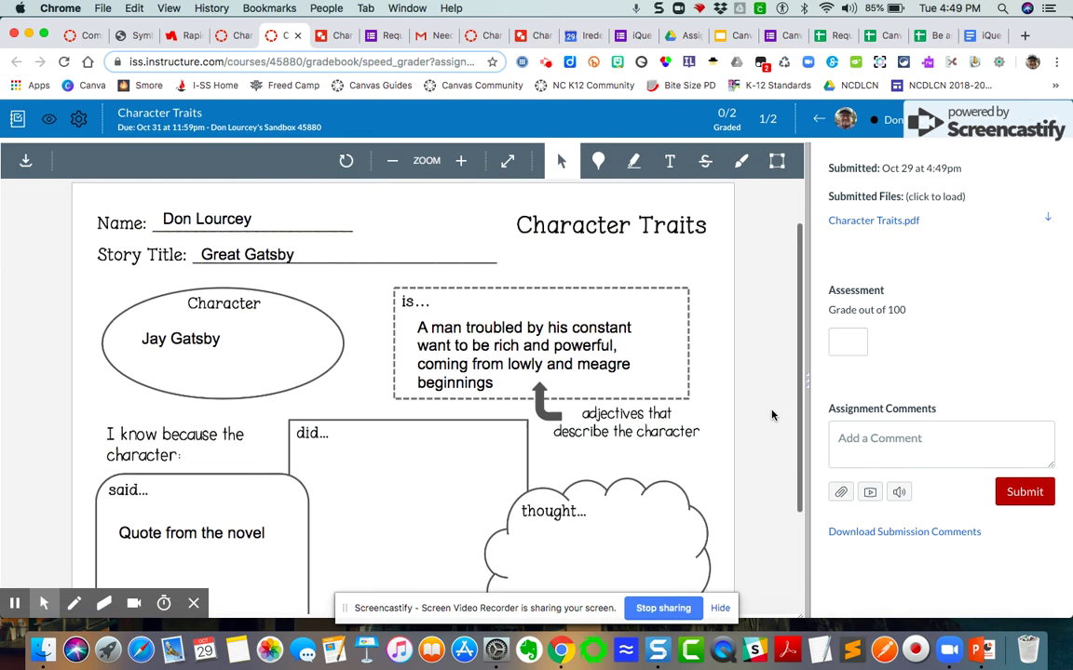
Write the comment 'what a great job. I loved how you interpreted Gatsby's character.'.
{"action": "left_click", "coordinate": [875, 446]}
{"action": "type", "text": "what a great job. I l"}
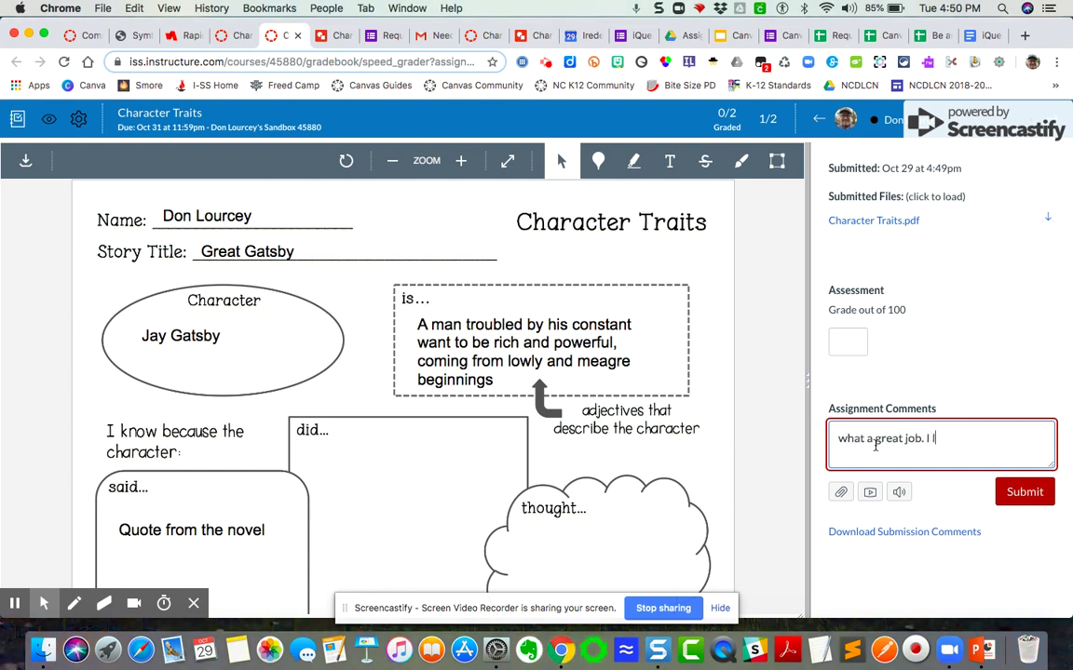
{"action": "type", "text": "oved how you interpreted Gatsby's"}
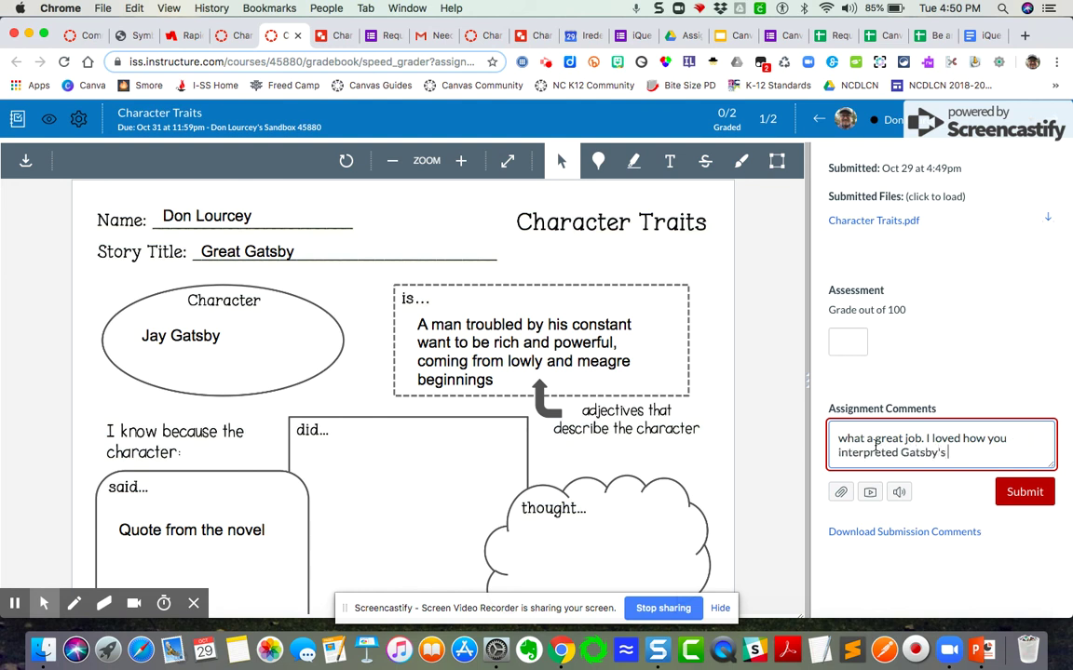
{"action": "type", "text": "cah"}
Set the media comment webcam to No Video, then post the written praise comment.
{"action": "left_click", "coordinate": [871, 494]}
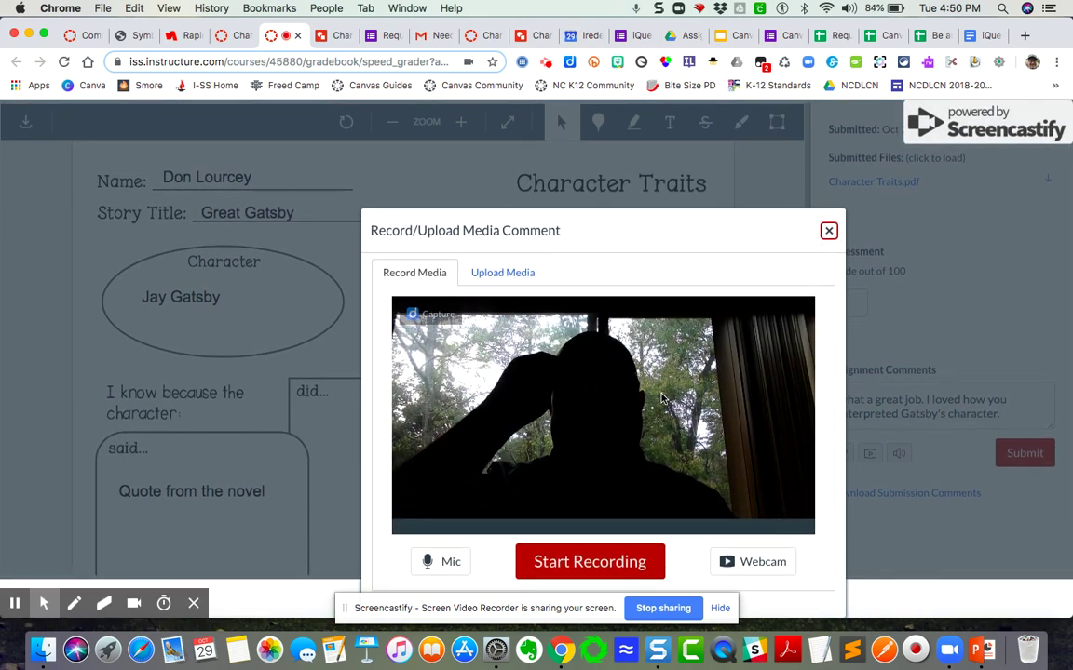
{"action": "left_click", "coordinate": [762, 561]}
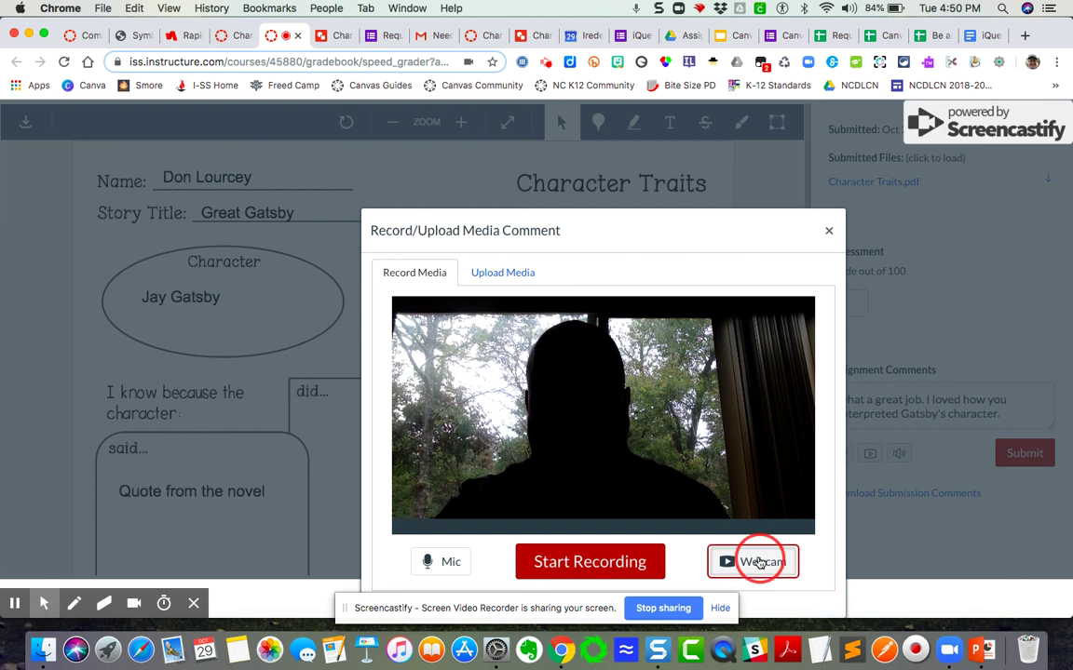
{"action": "left_click", "coordinate": [711, 559]}
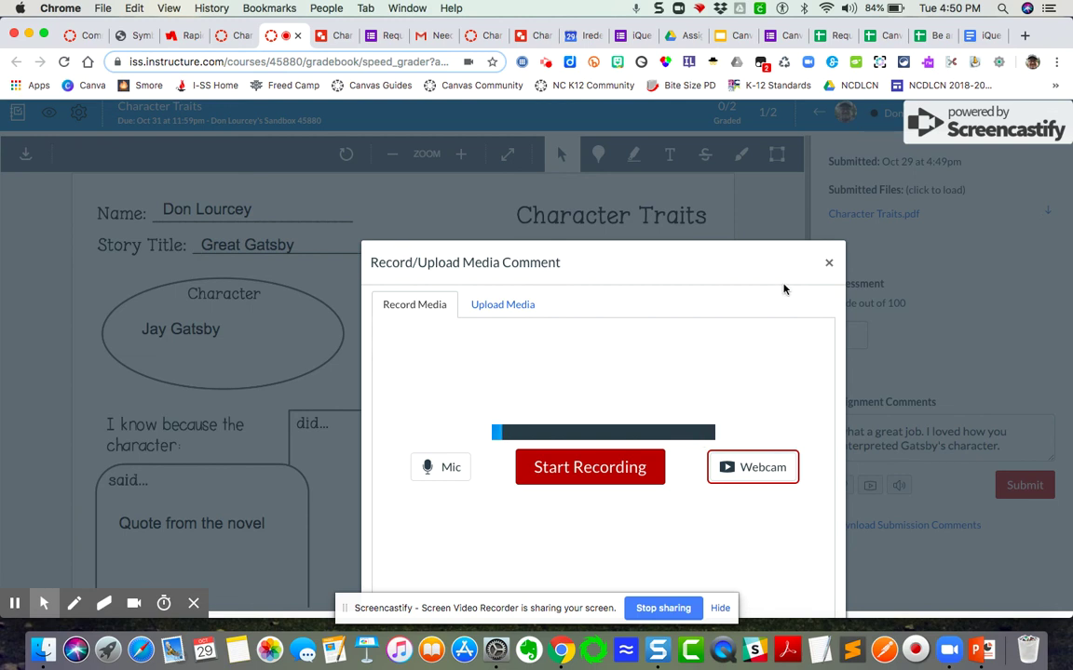
{"action": "left_click", "coordinate": [829, 264]}
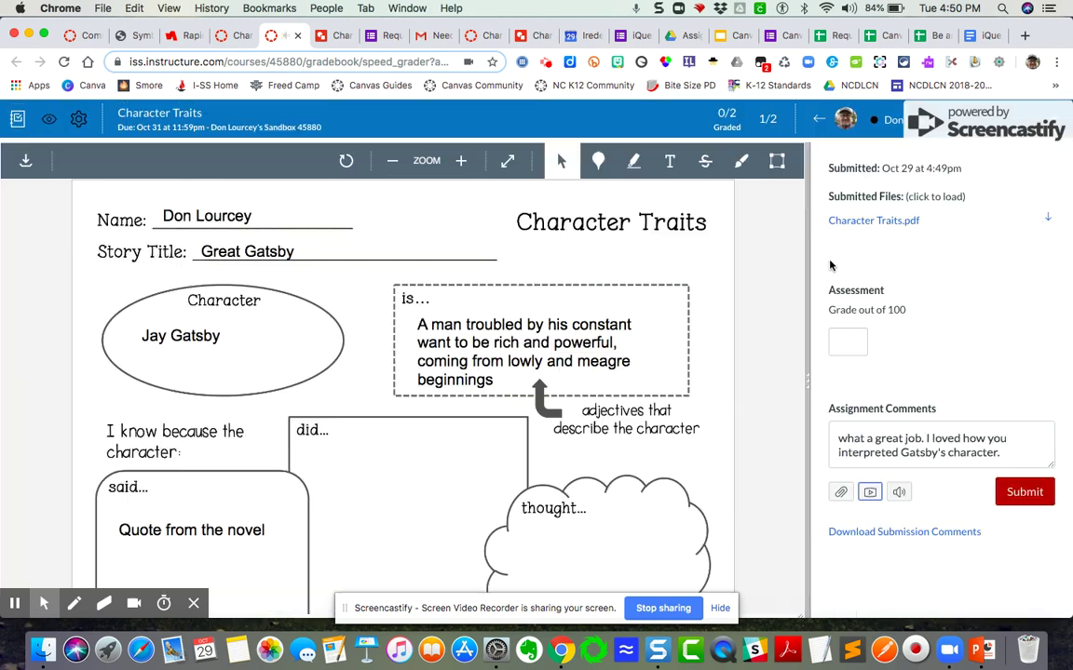
{"action": "left_click", "coordinate": [1028, 494]}
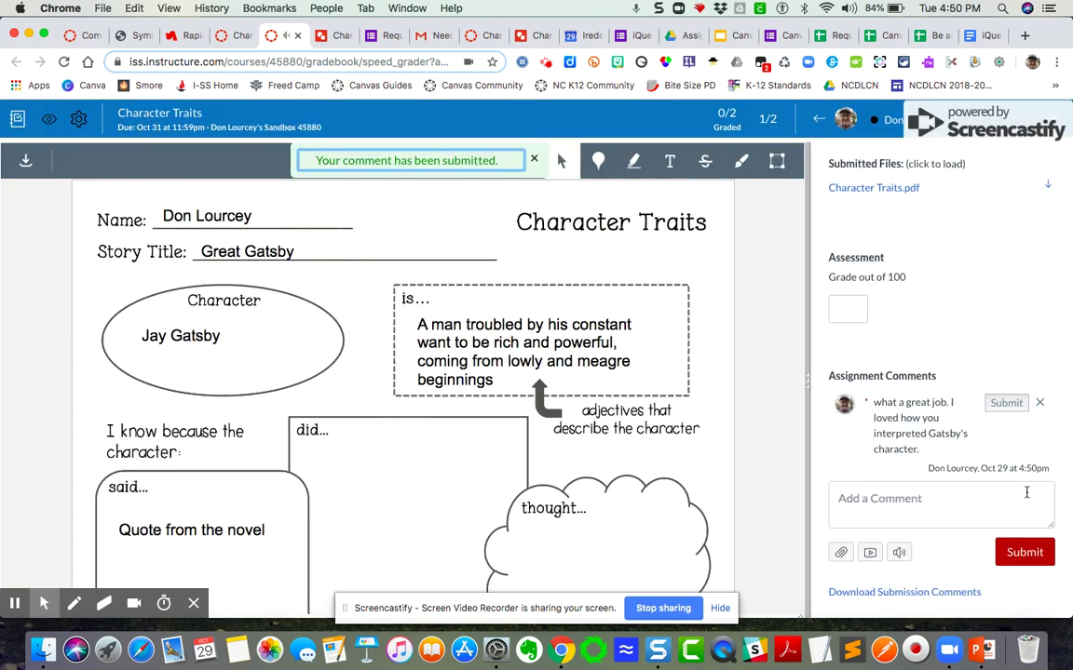